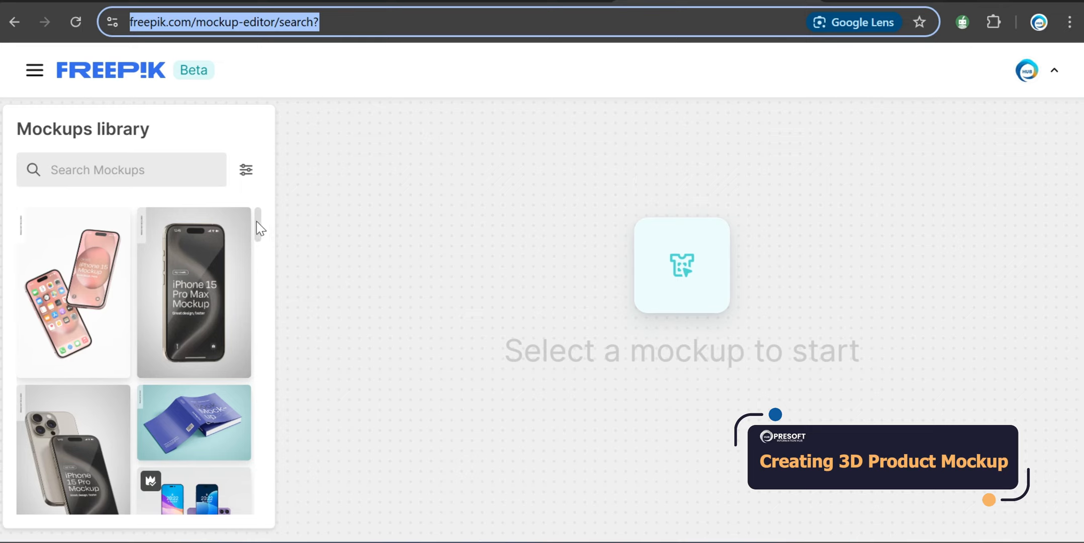
Search the mockups library for "laptop" and open the floating MacBook mockup for editing.
left_click_drag(257, 221, 270, 415)
mouse_move(30, 352)
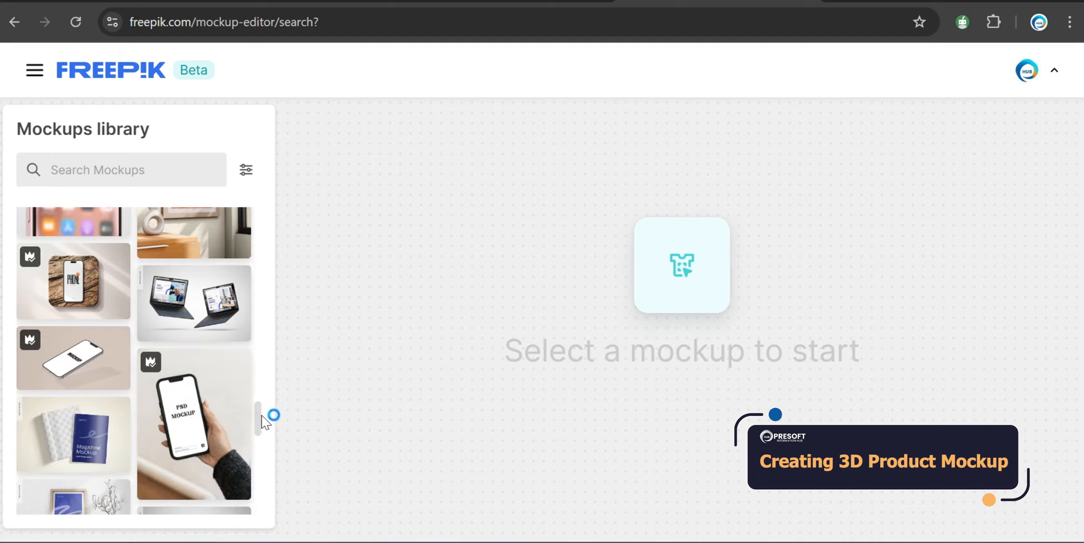
left_click_drag(261, 415, 256, 199)
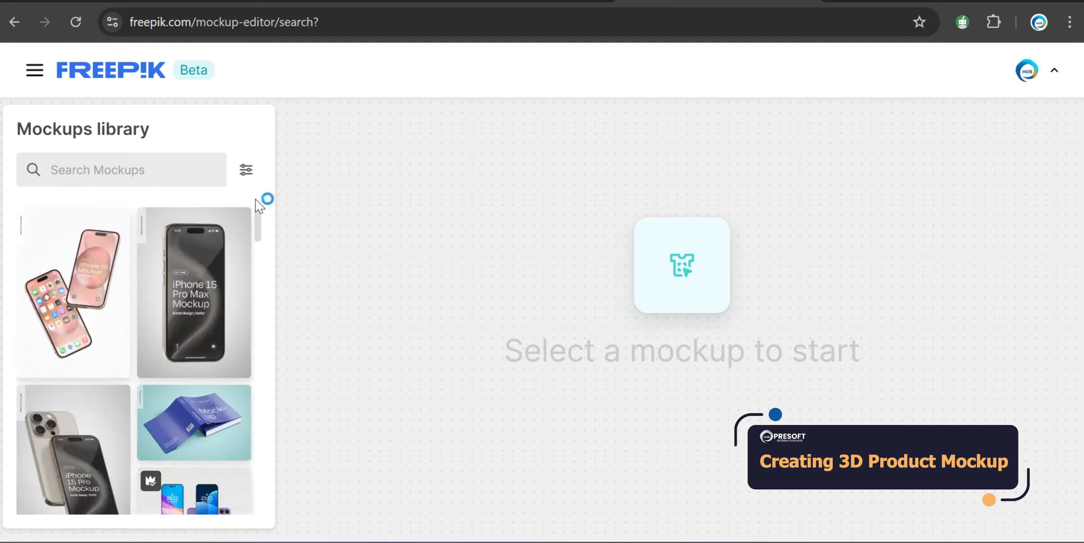
left_click(150, 172)
type("lap")
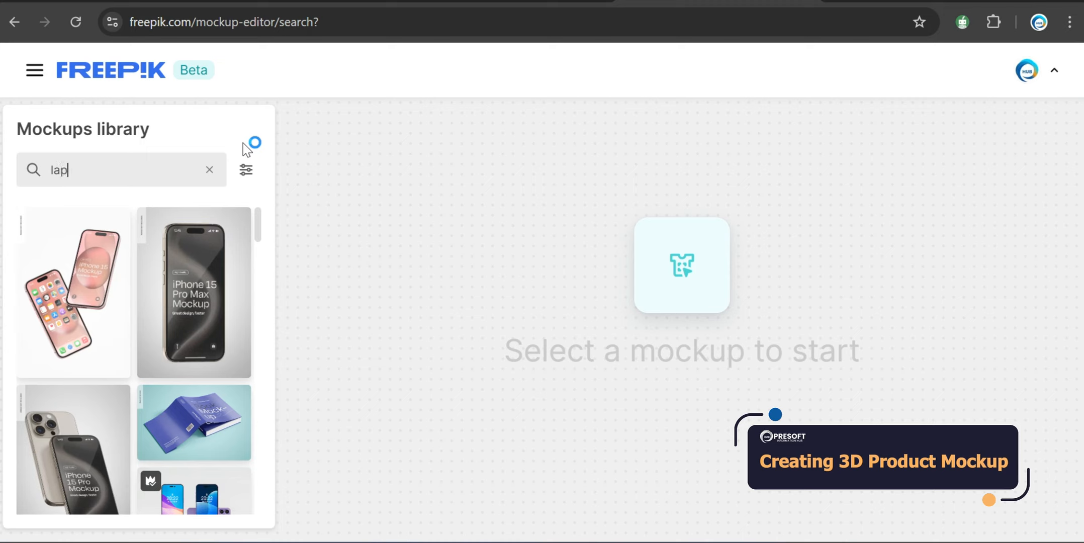
type("to")
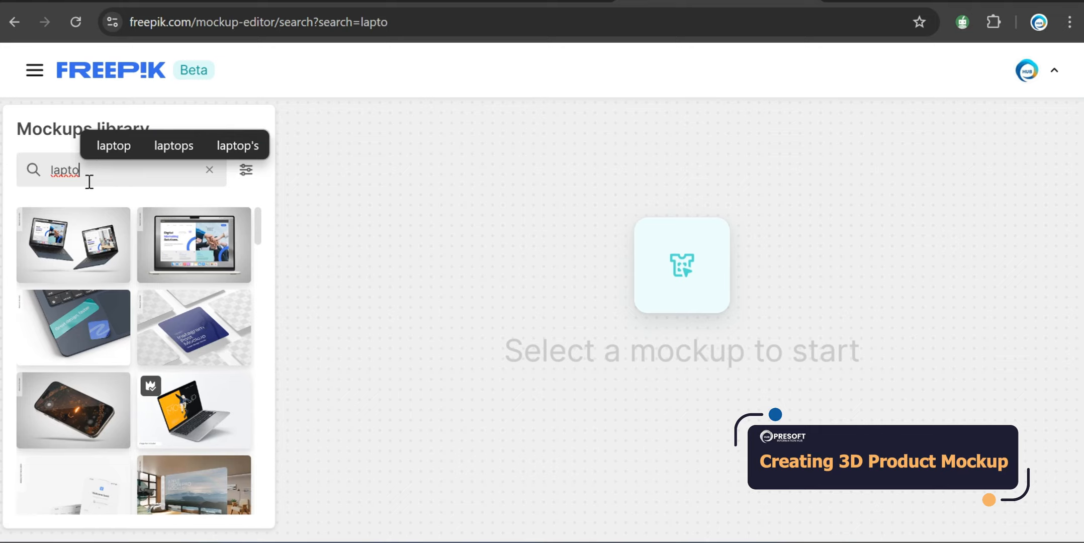
type("p")
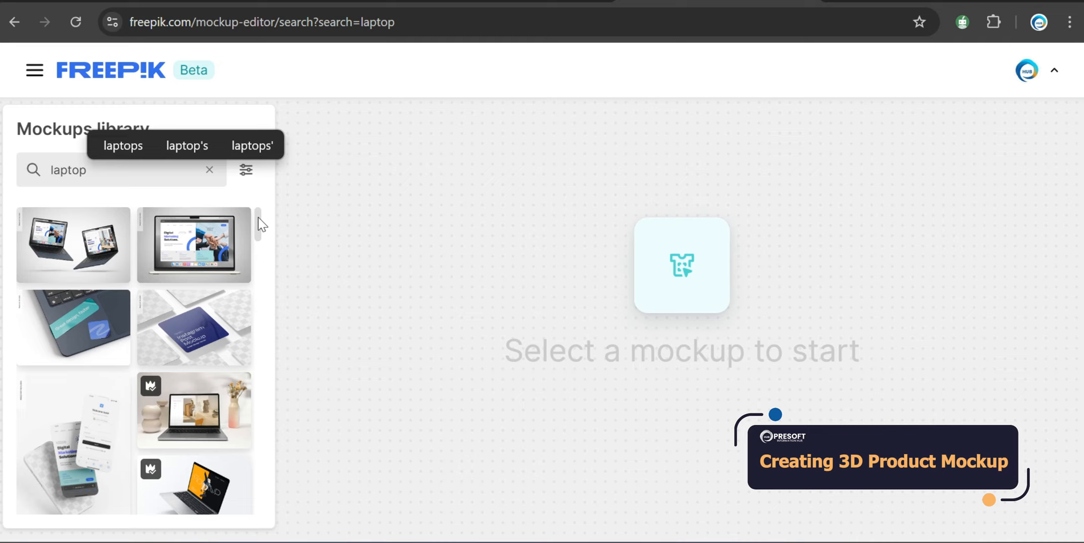
left_click_drag(258, 224, 255, 203)
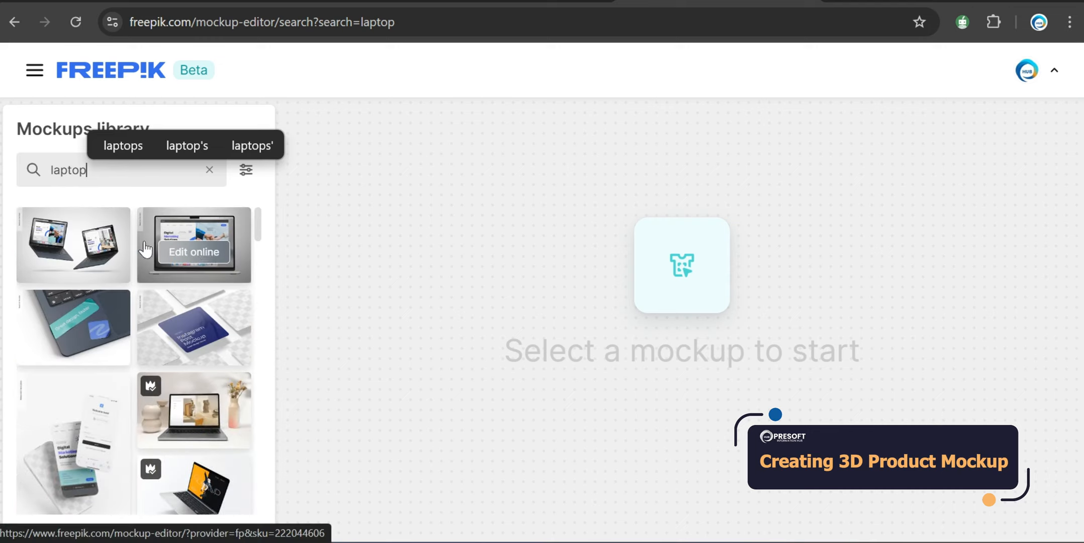
left_click(90, 254)
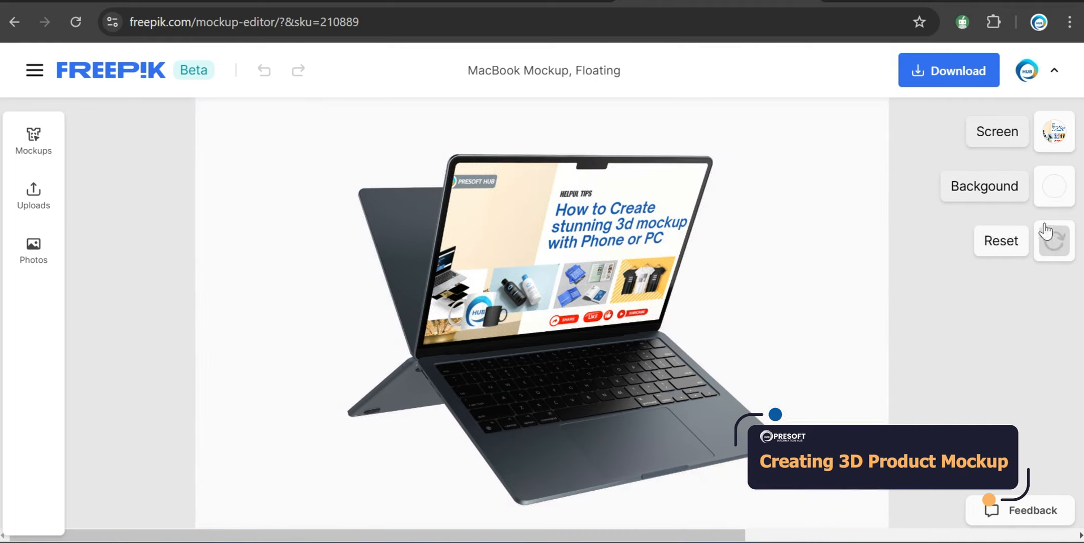
Reset the MacBook mockup and place presoft.png from the Presoft Info Hub folder on its screen, using Fit at 100% opacity.
left_click(1056, 238)
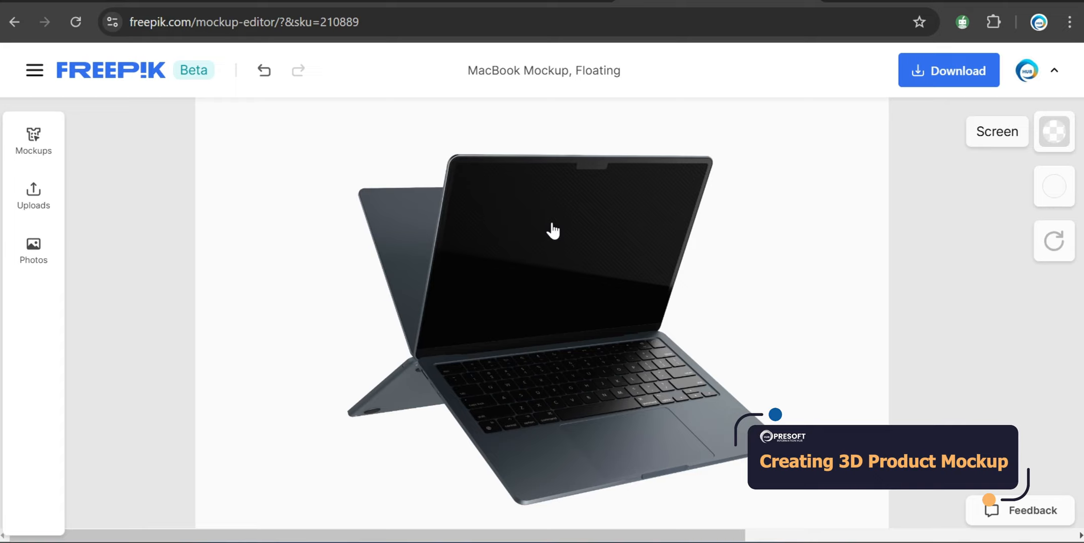
left_click(552, 227)
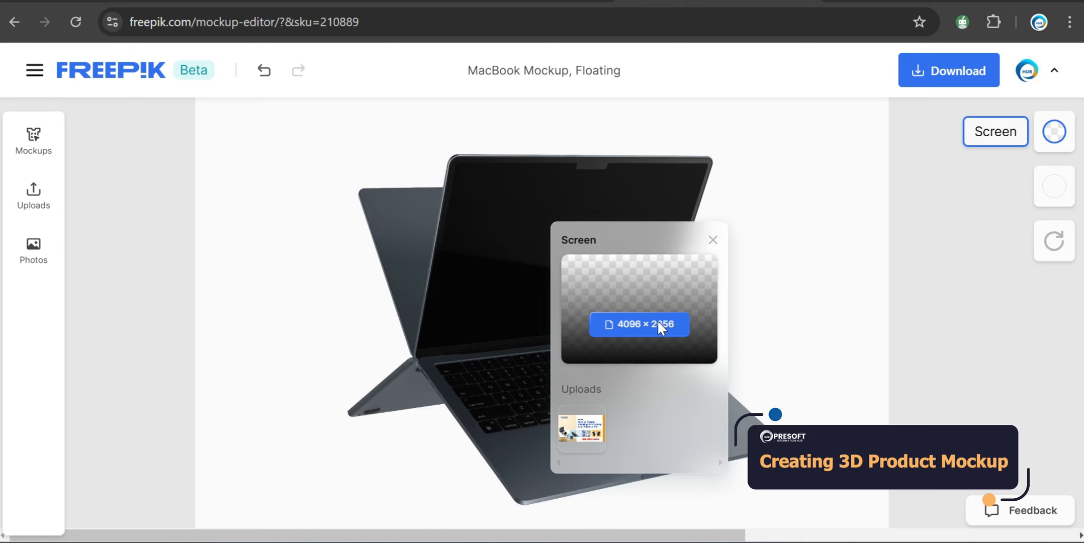
left_click(657, 320)
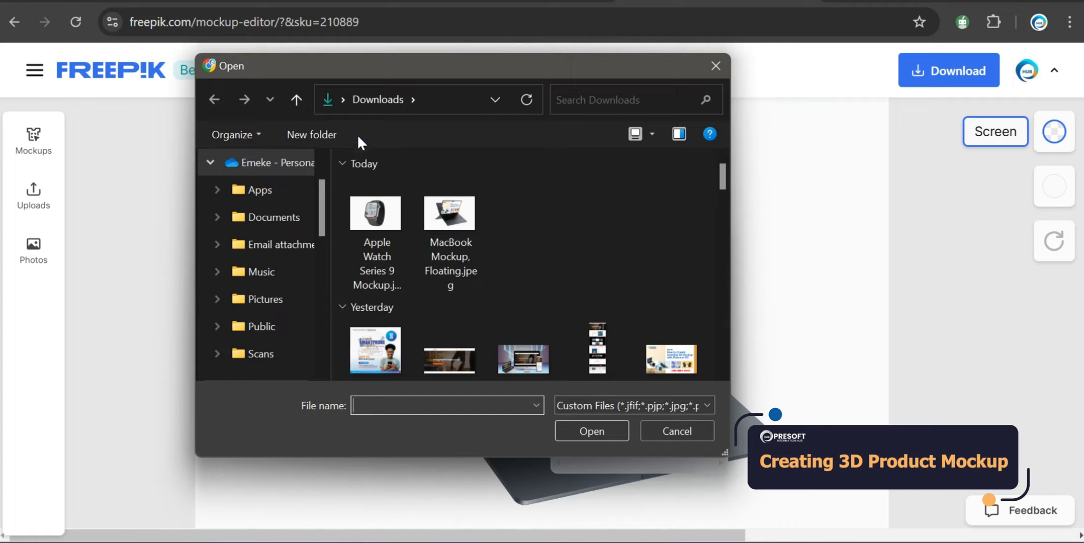
scroll(321, 203, "down", 2)
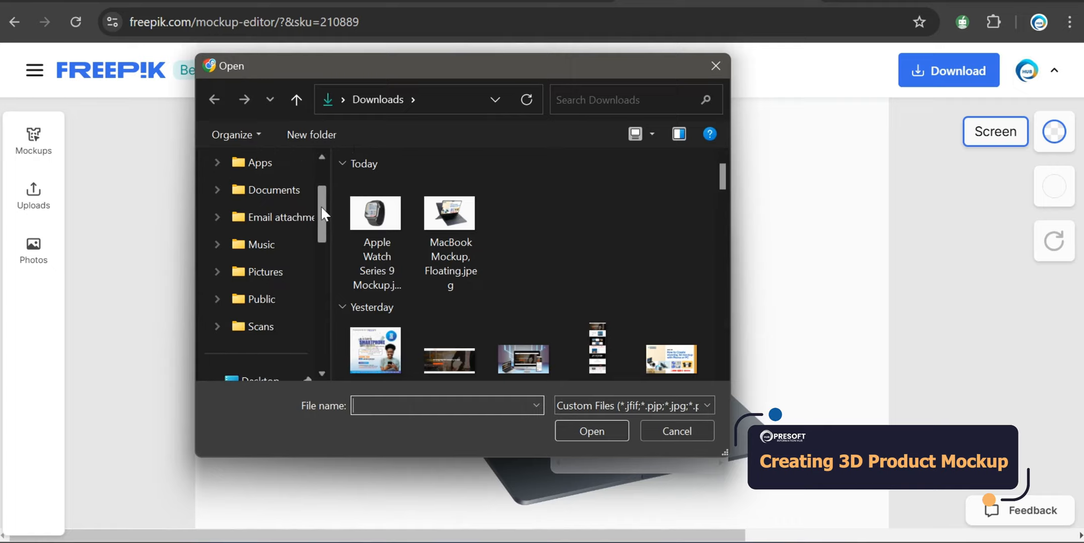
scroll(323, 217, "up", 4)
left_click_drag(321, 186, 320, 279)
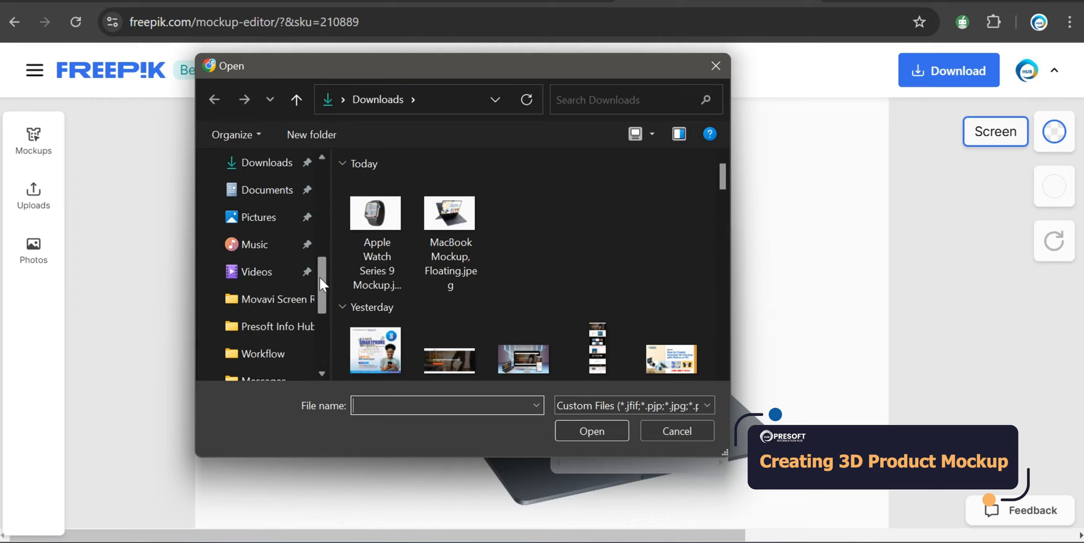
left_click(296, 329)
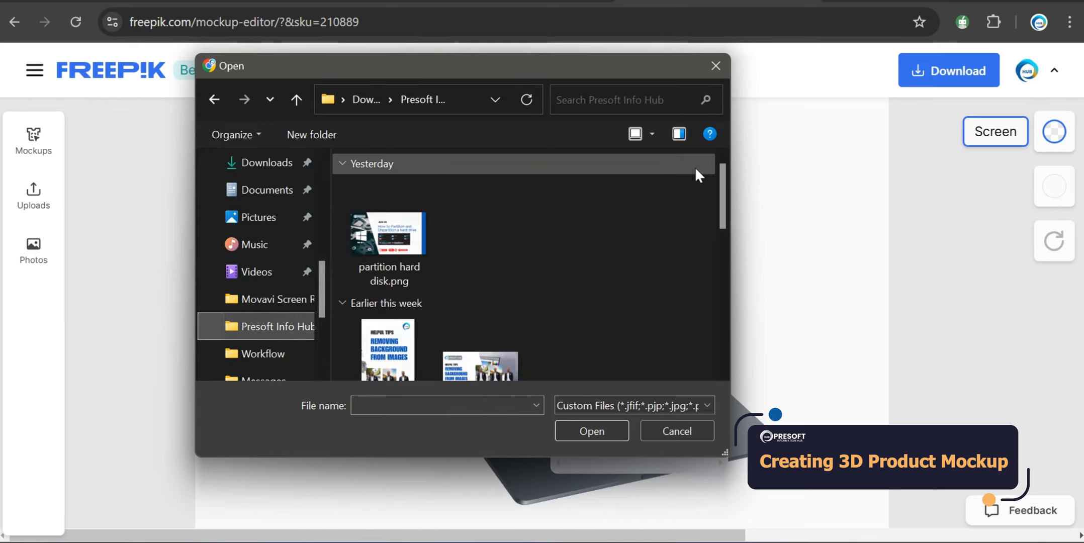
left_click_drag(723, 184, 721, 339)
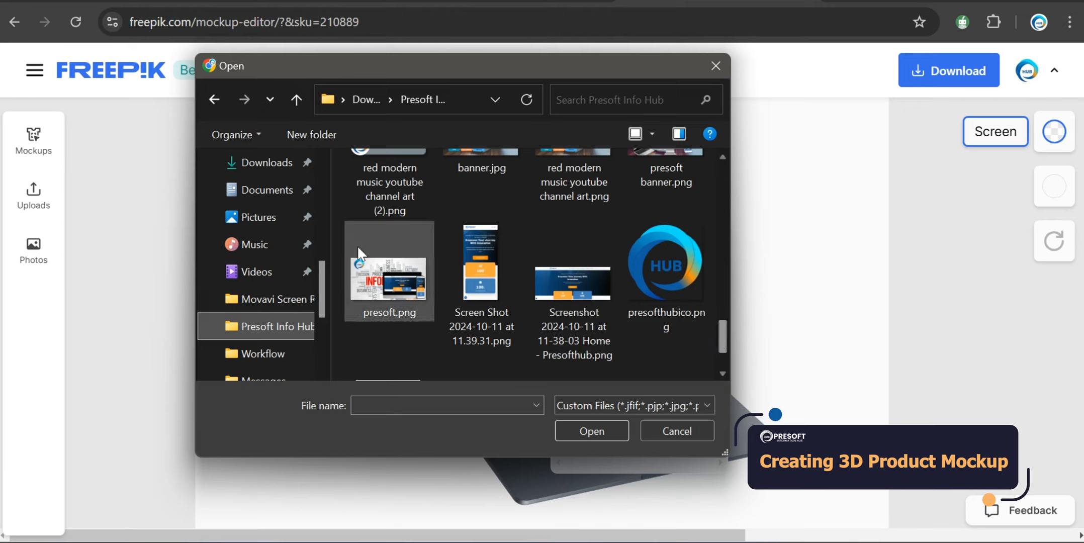
double_click(378, 281)
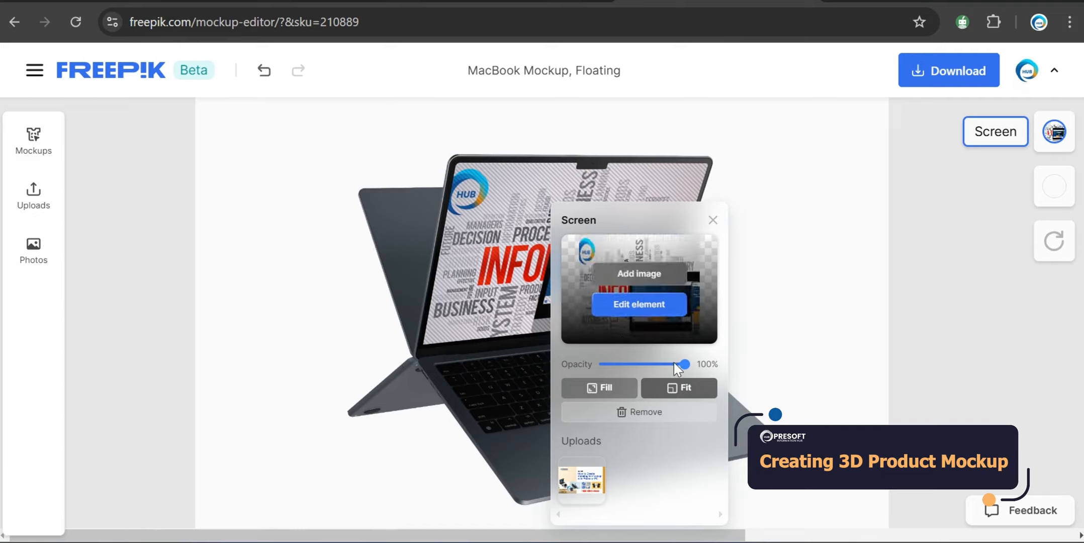
mouse_move(685, 364)
left_mouse_down()
mouse_move(600, 369)
mouse_move(705, 369)
left_mouse_up()
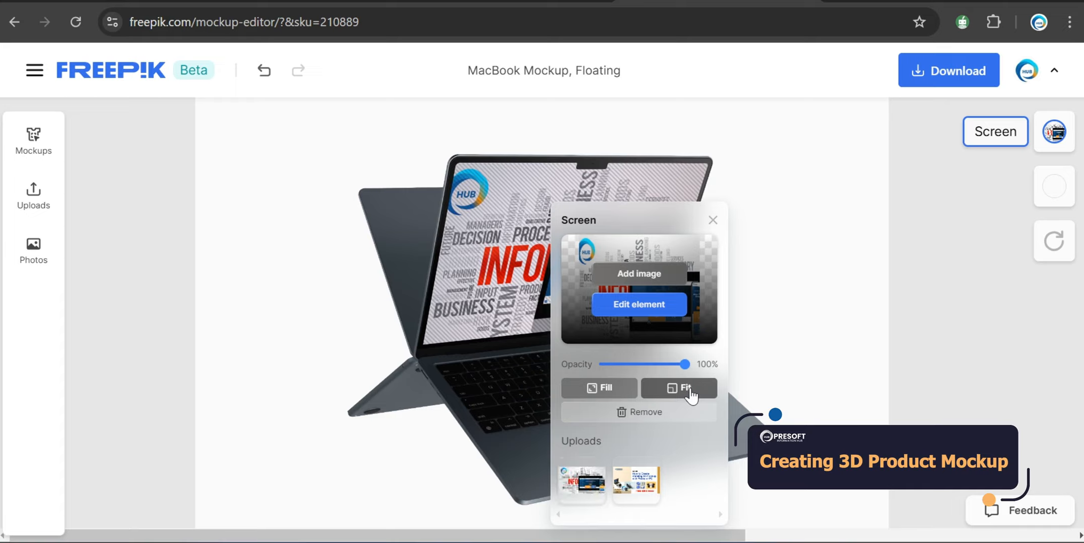
left_click(607, 389)
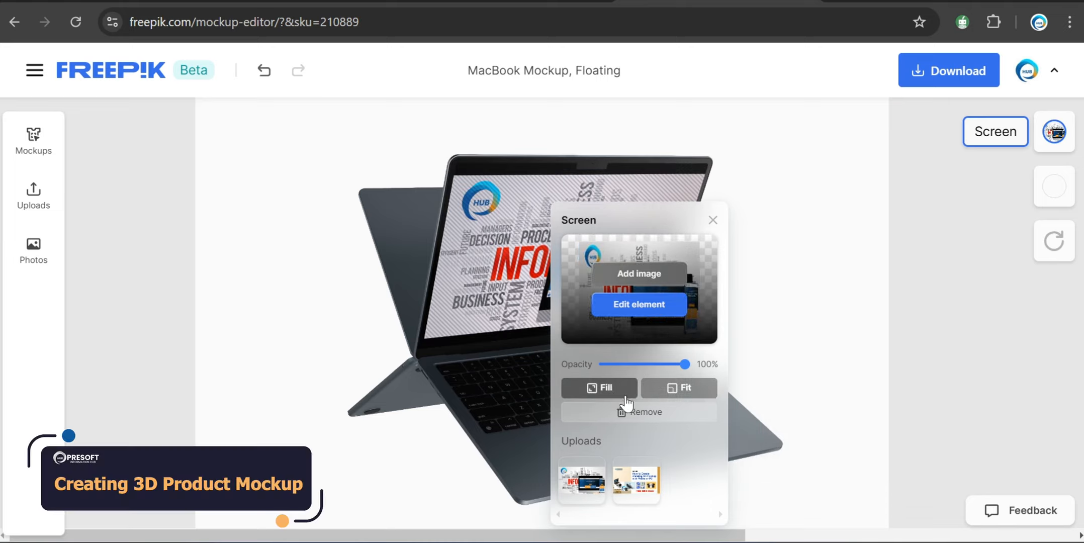
Set the MacBook mockup's background to the dark red colour 240303.
left_click(1045, 198)
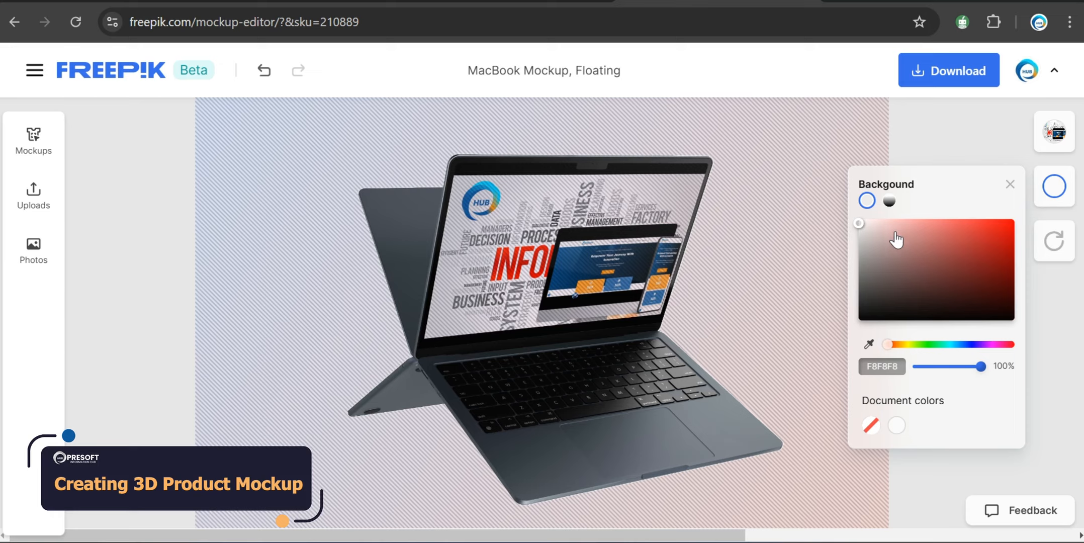
left_click_drag(903, 259, 1003, 308)
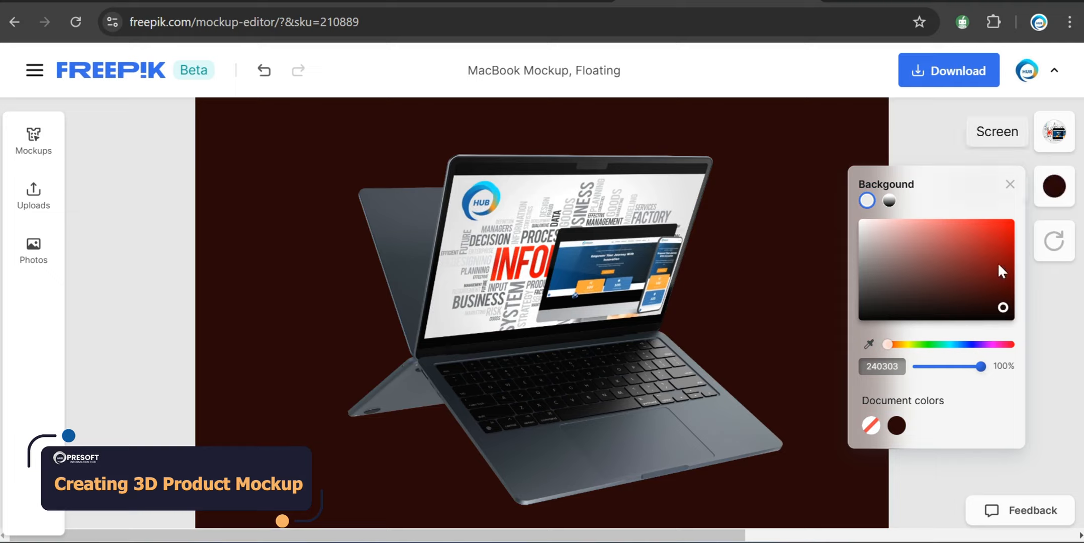
left_click(1010, 185)
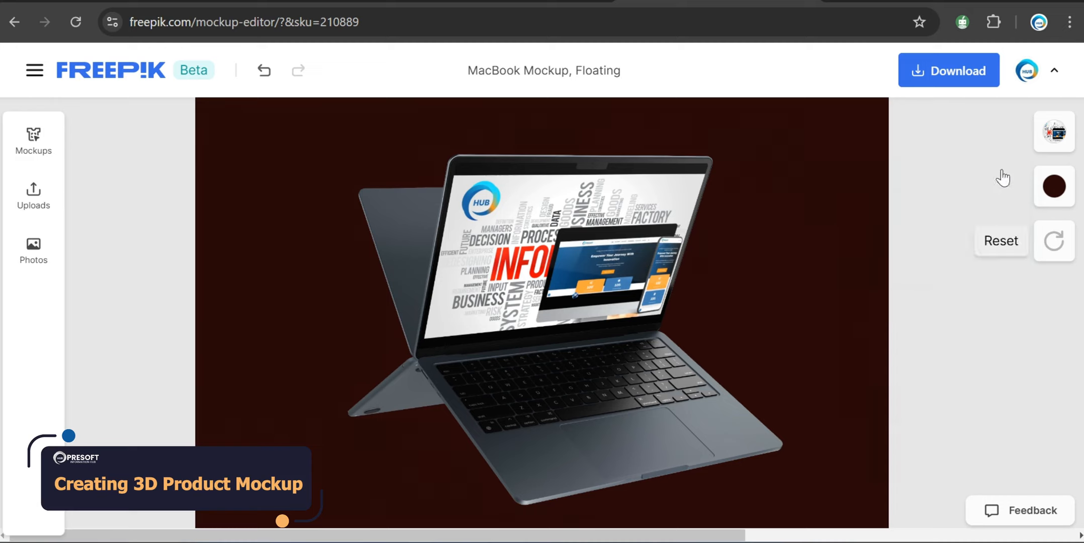
Download the MacBook mockup as a 1000 × 666 px PNG and view the downloaded image.
left_click(950, 81)
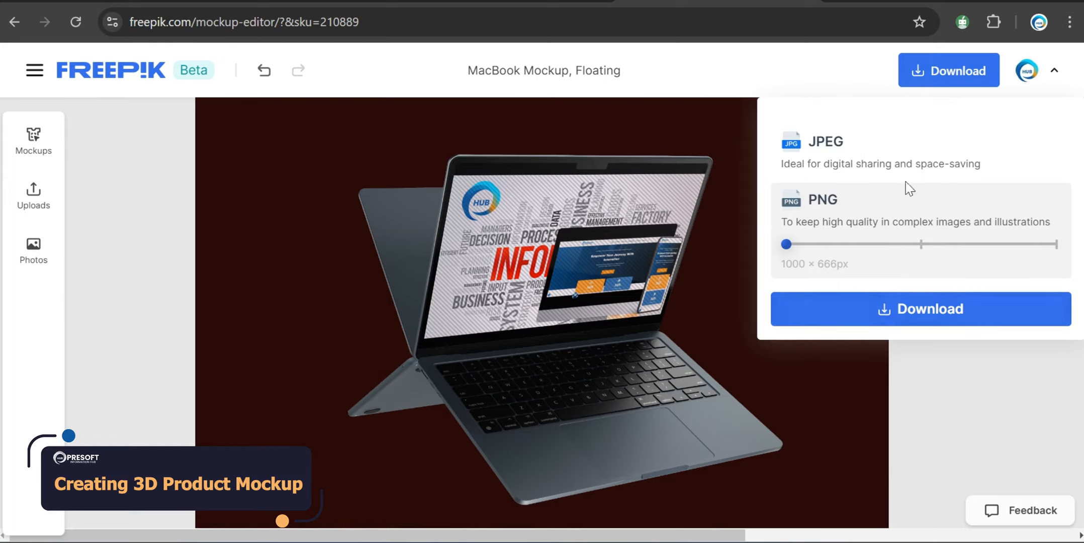
left_click(950, 311)
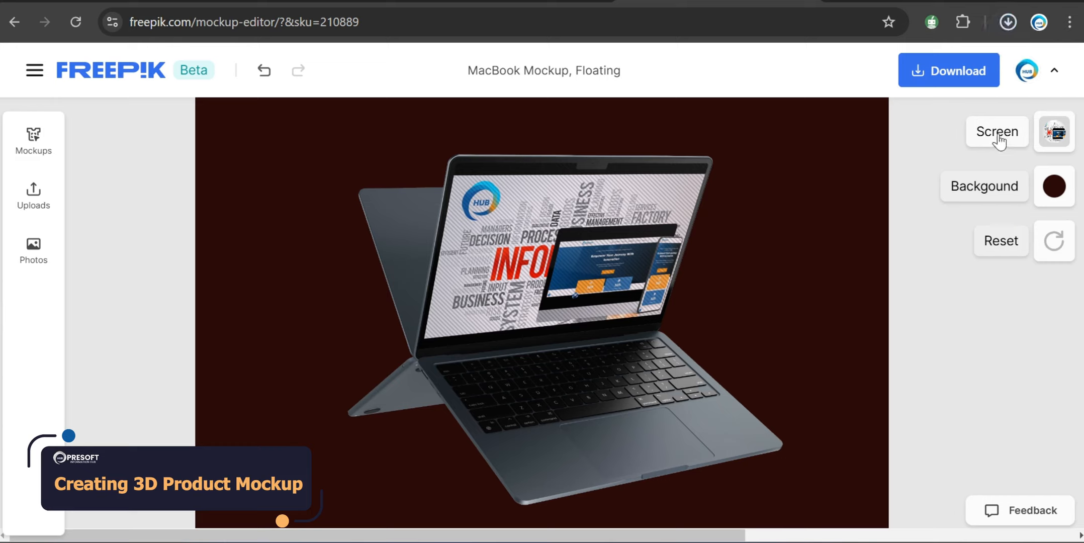
left_click(1007, 22)
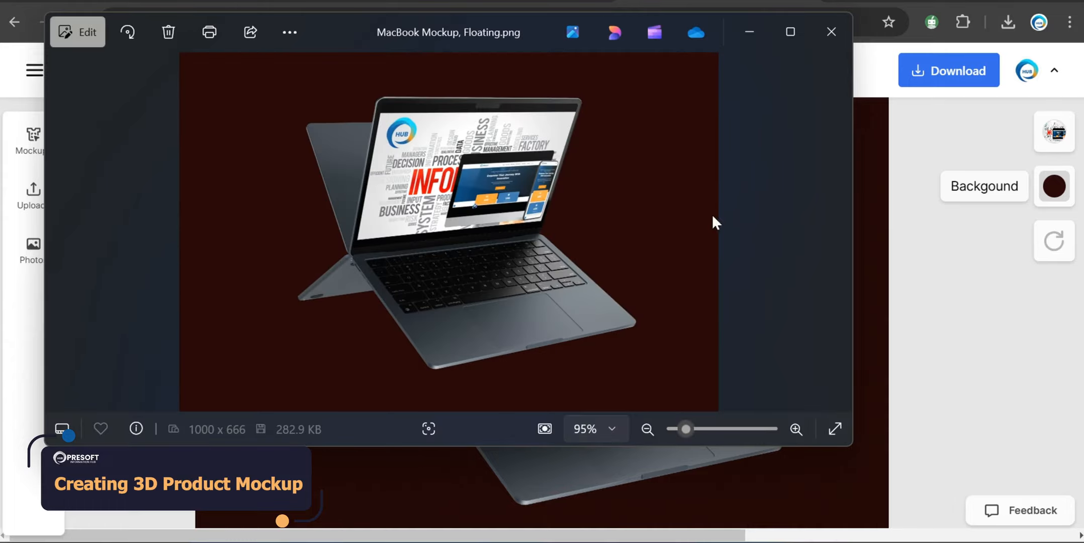
left_click(834, 33)
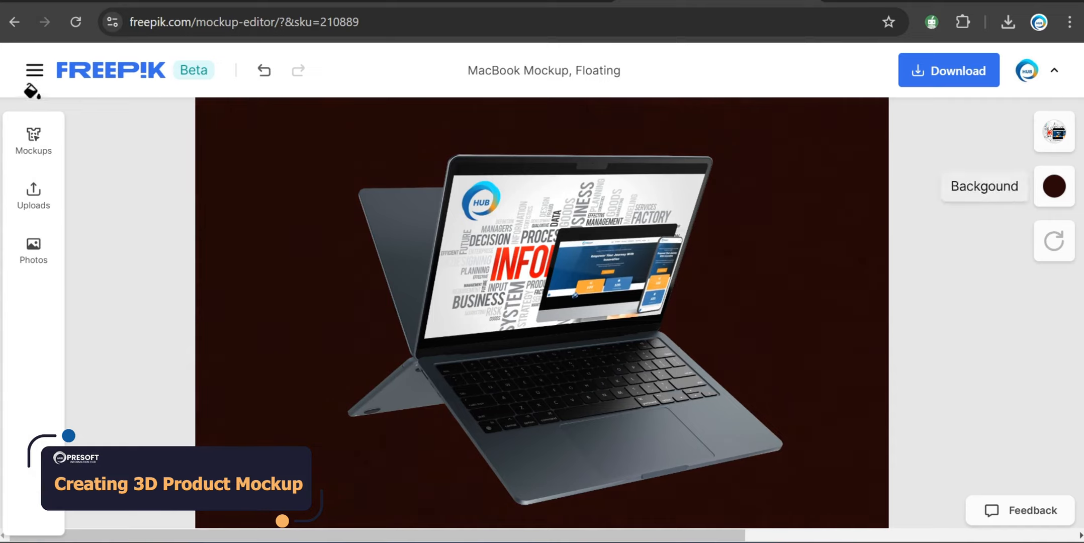
Search the mockups for "wat" and open the Apple Watch Series 9 mockup.
left_click(33, 148)
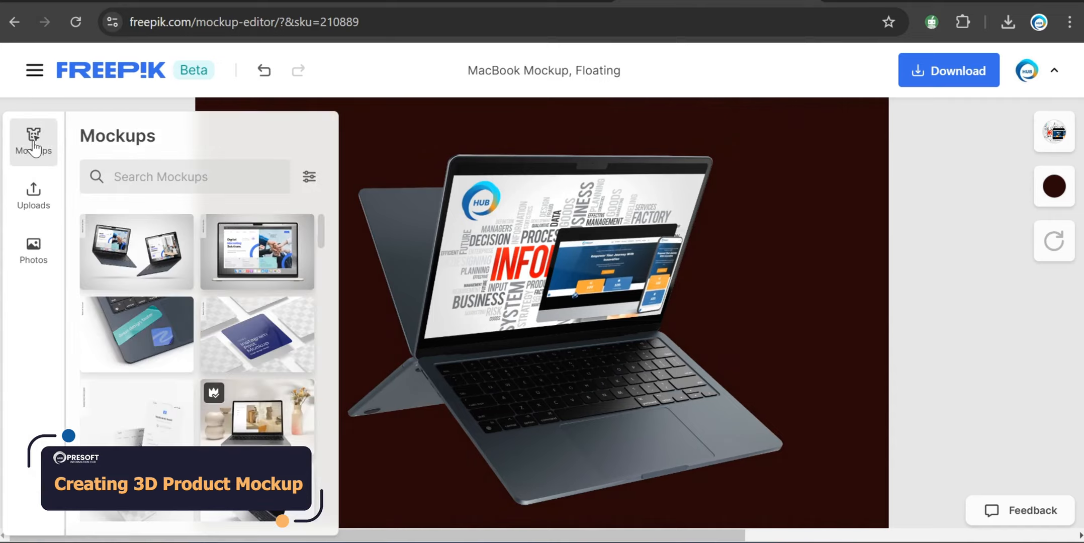
left_click(170, 177)
type("wat")
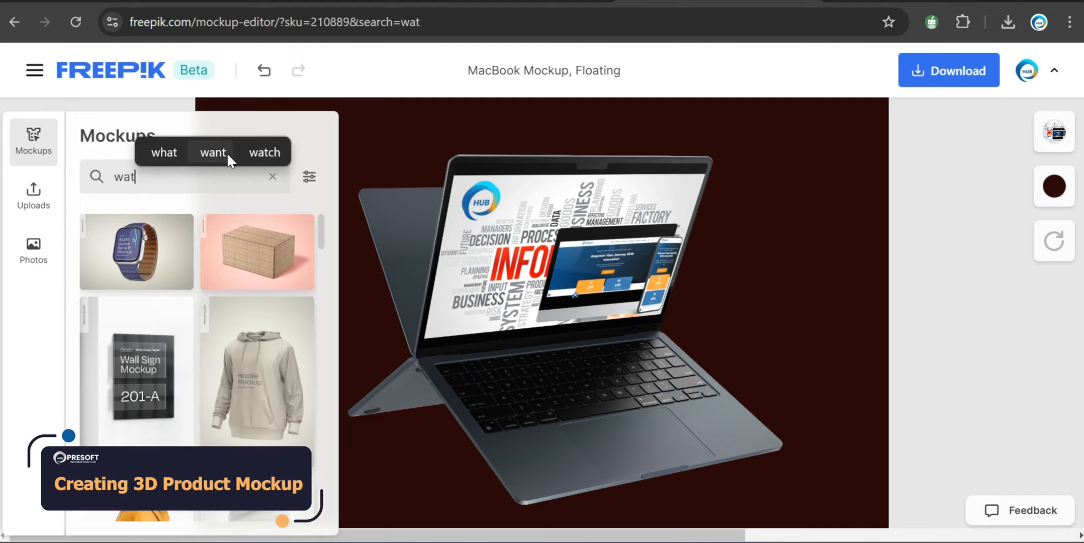
left_click(147, 258)
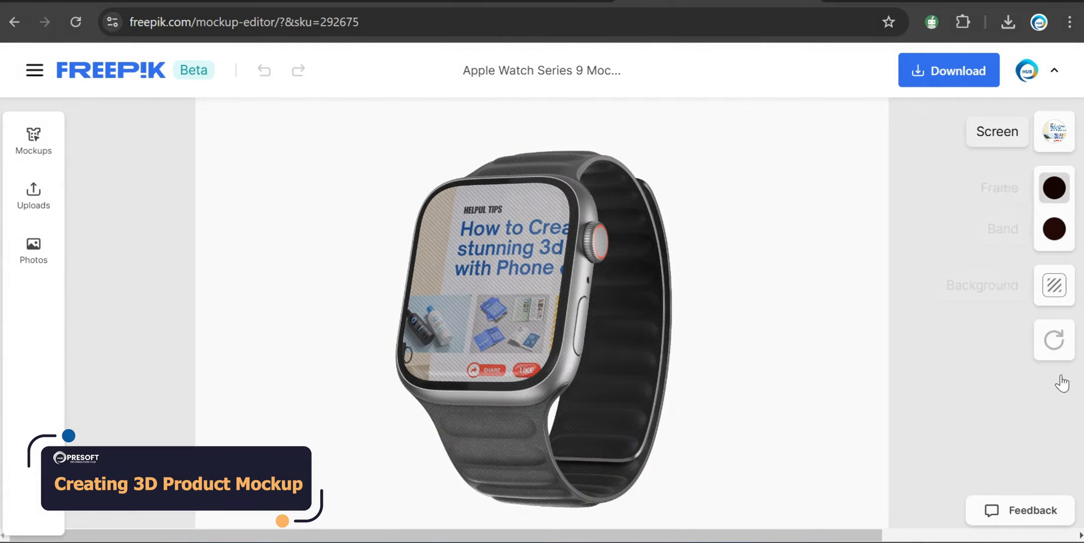
Reset the watch mockup and place the image Screen Shot 2024-10-11 at 11.39.31.png on its screen.
left_click(1054, 345)
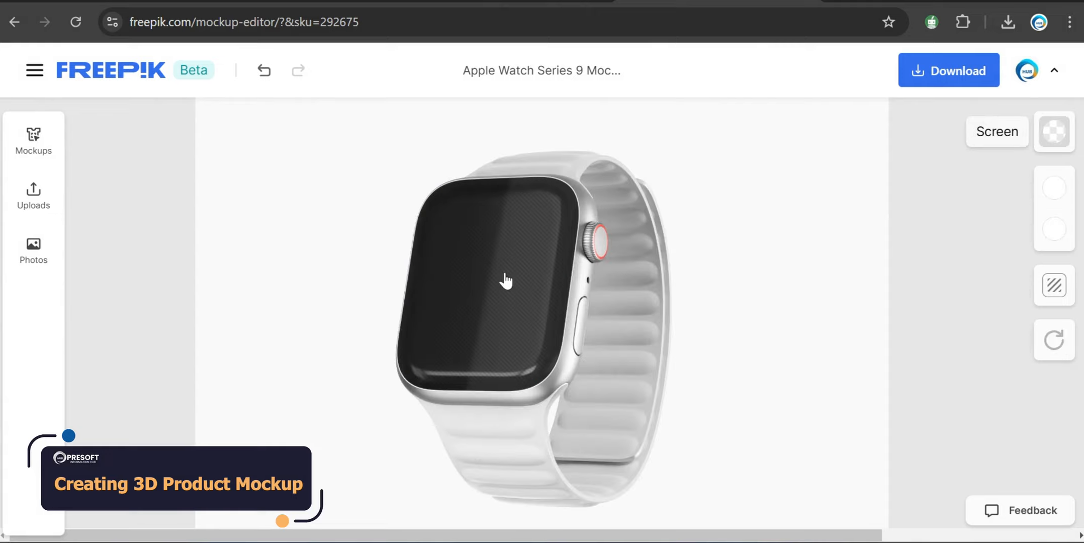
left_click(505, 282)
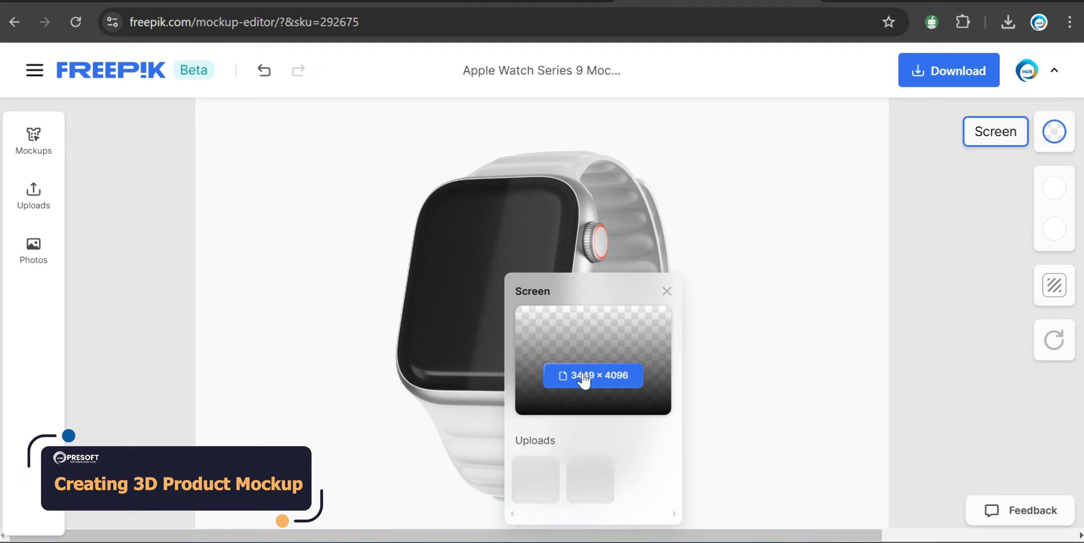
left_click(599, 374)
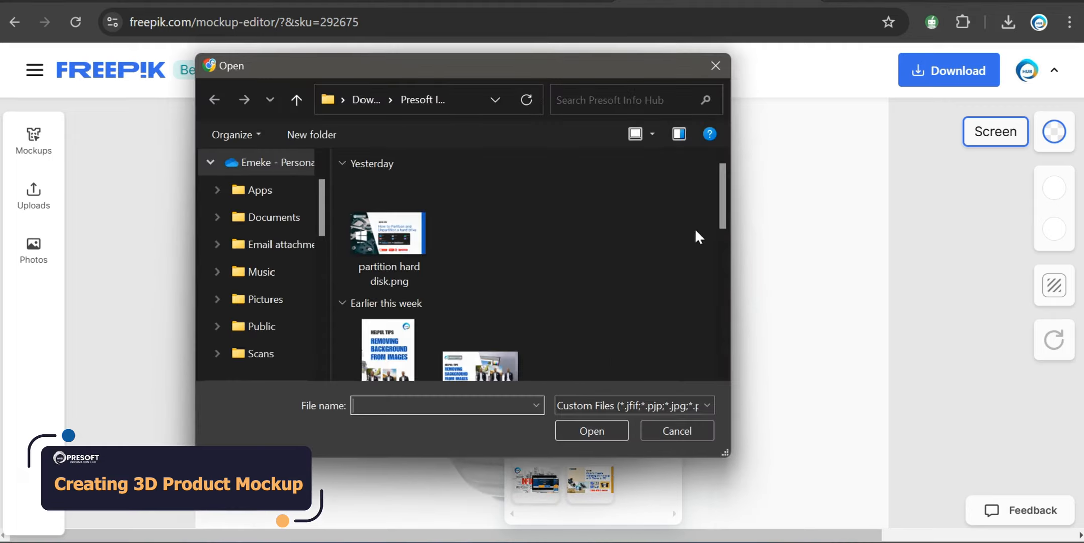
left_click_drag(723, 210, 718, 355)
left_click(490, 342)
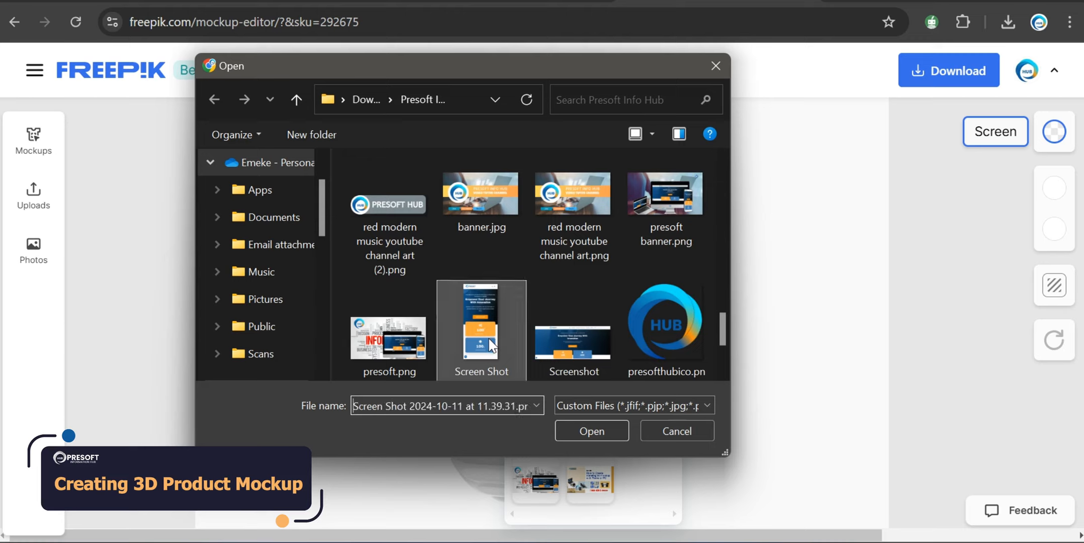
left_click(592, 429)
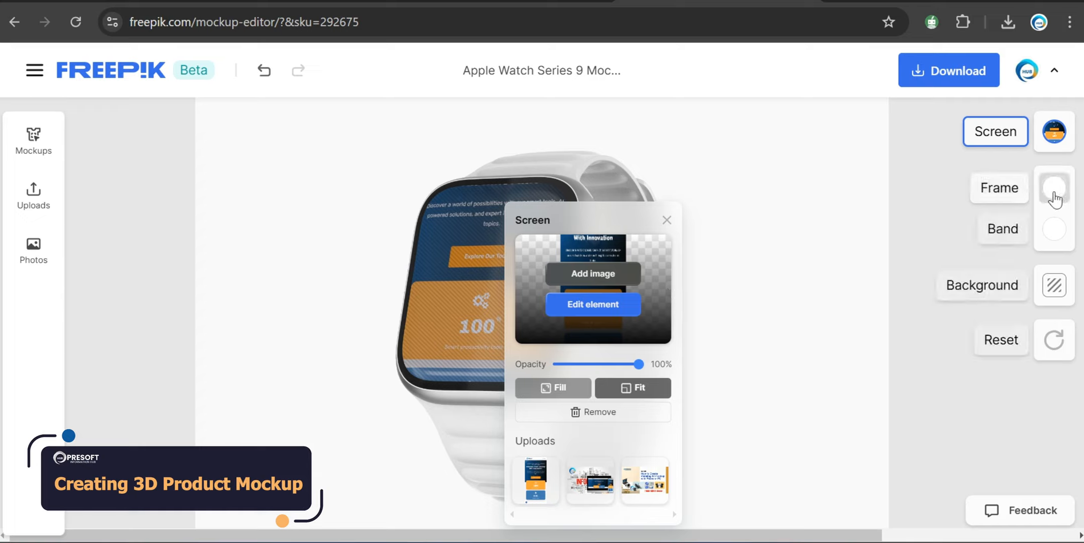
Set the watch's frame colour to near-black 040000.
left_click(1055, 191)
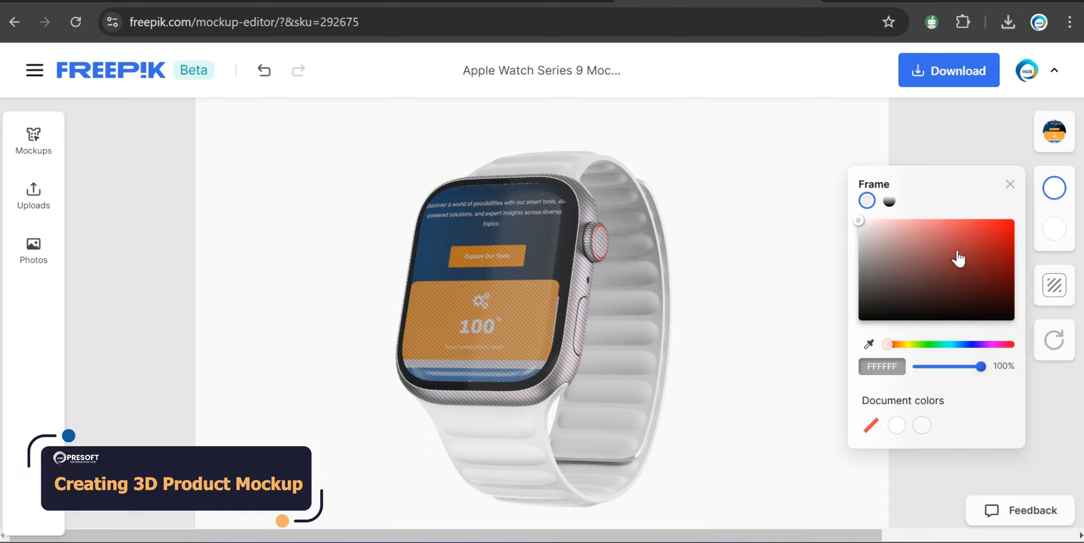
left_click_drag(997, 281, 1010, 320)
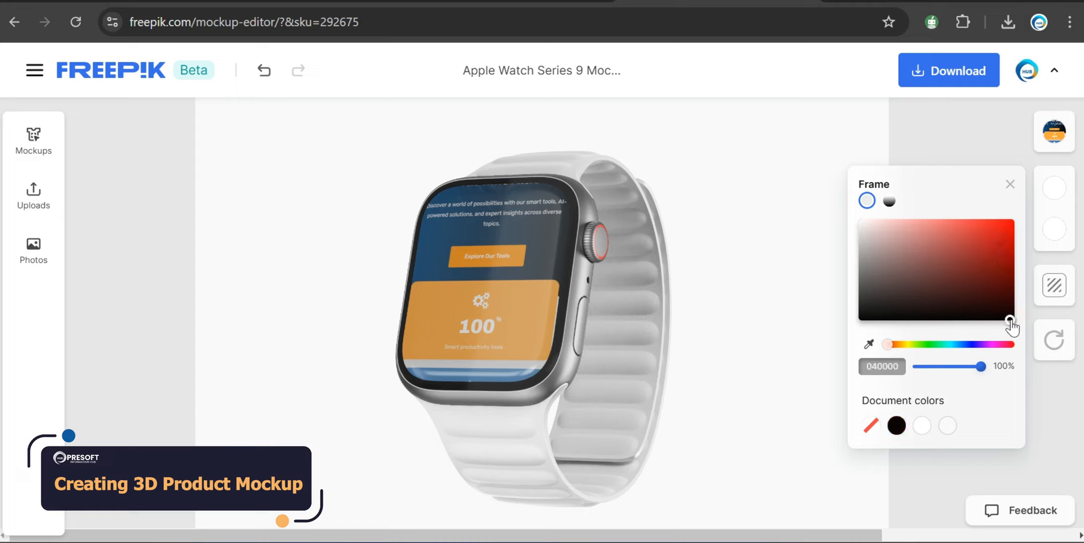
left_click(1011, 184)
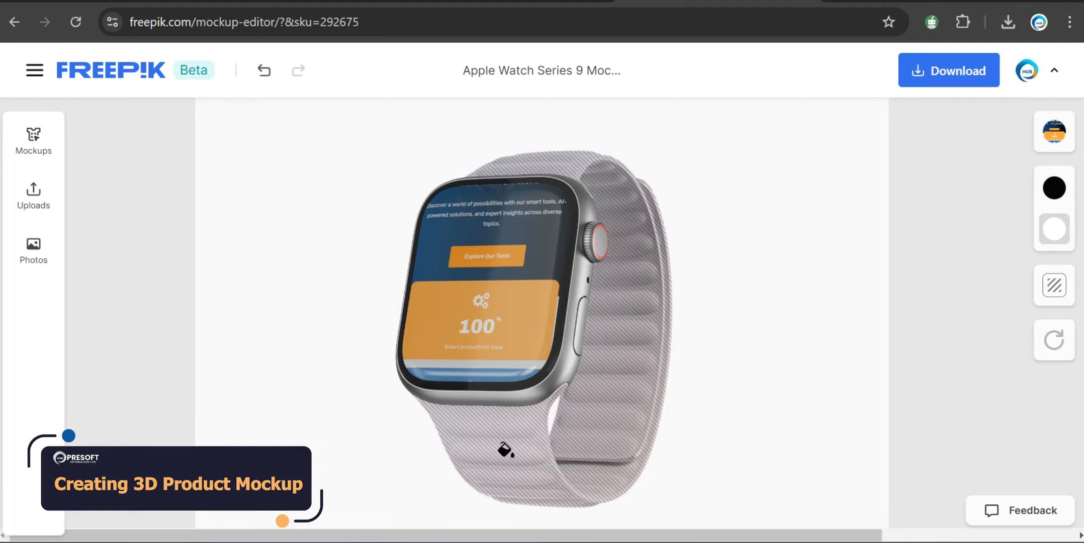
Colour the watch band a muted reddish brown and set the background to the pale pinkish grey D8CBCB.
left_click(504, 449)
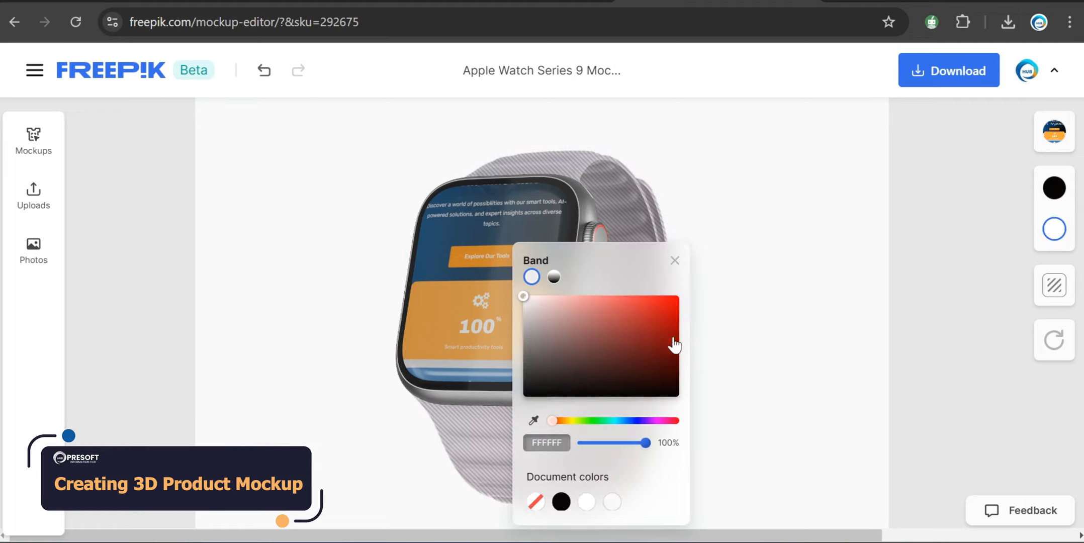
left_click(662, 300)
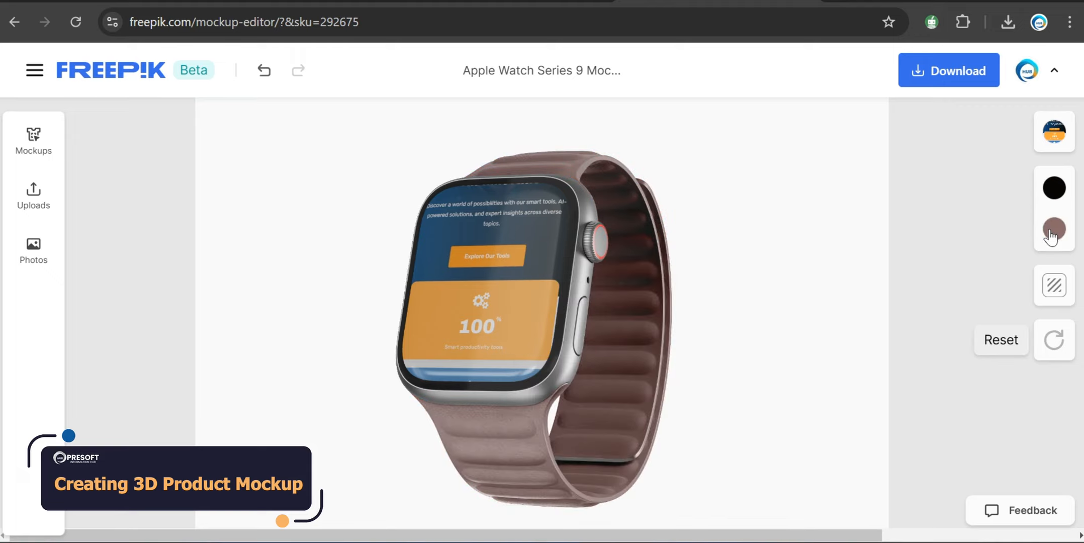
left_click(1051, 289)
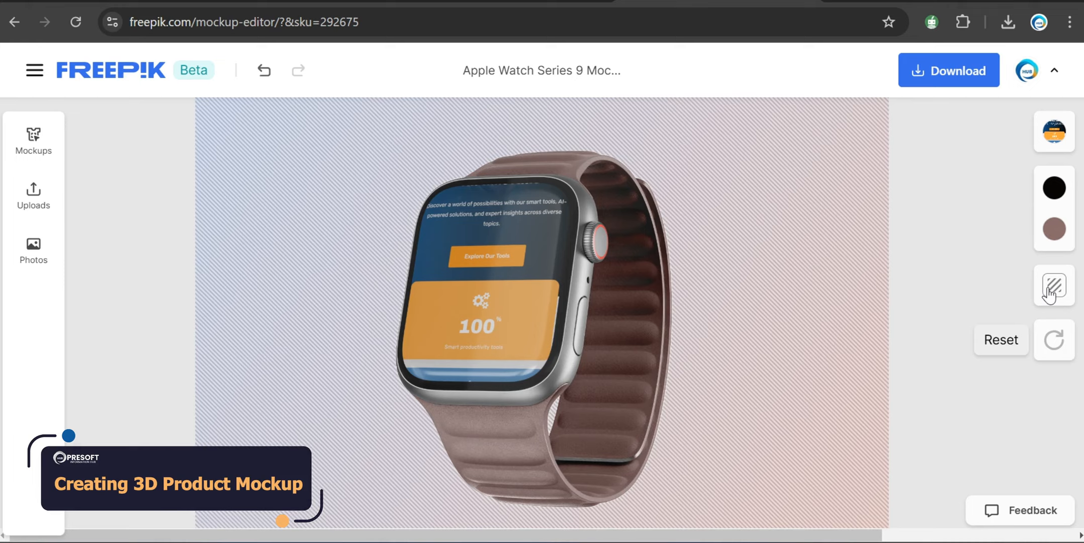
left_click(1050, 290)
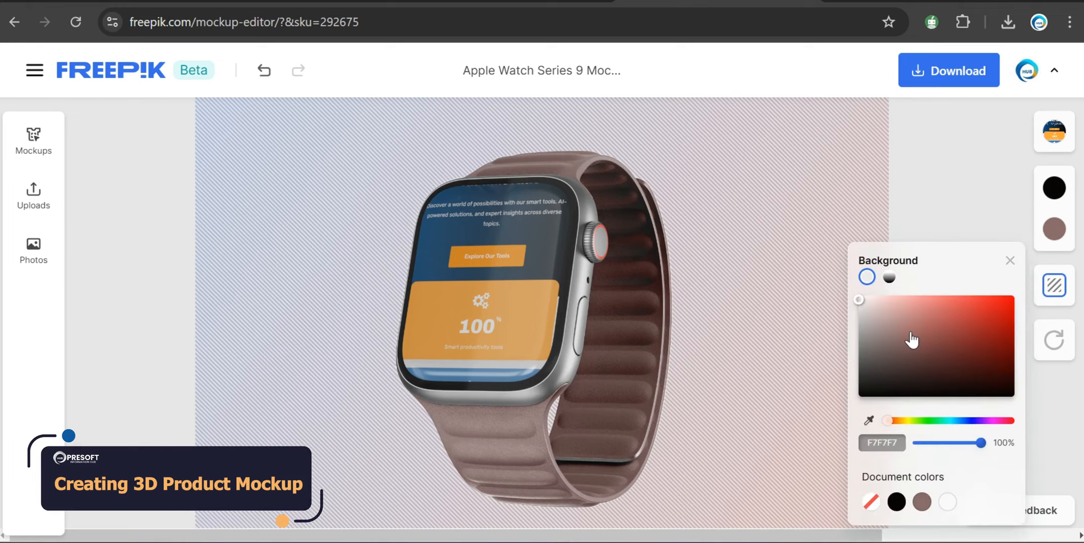
left_click(942, 343)
left_click(940, 317)
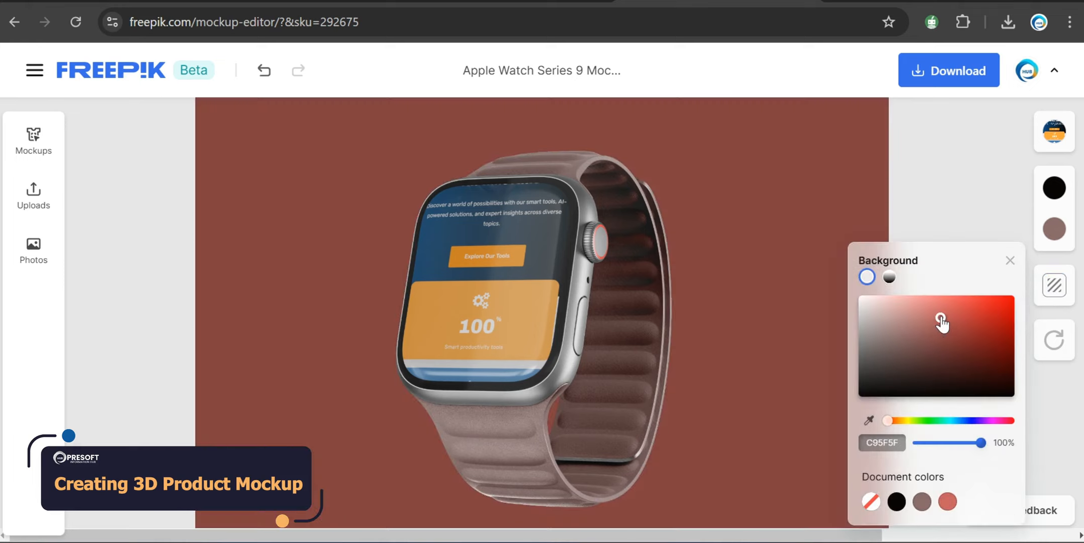
left_click(923, 299)
left_click(896, 297)
left_click(876, 307)
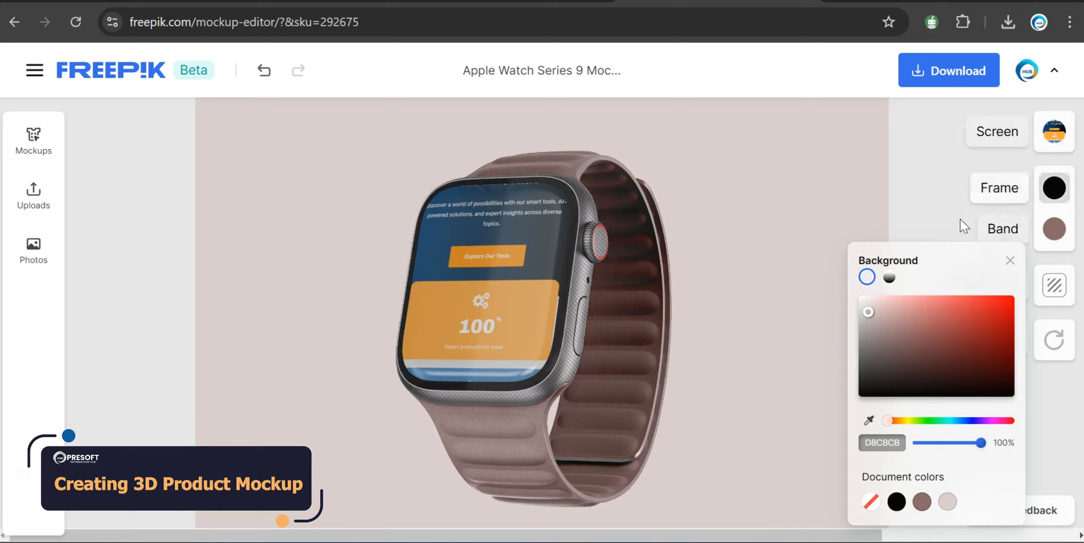
Download the watch mockup as a 1000 × 666 px JPEG and view the downloaded image.
left_click(936, 72)
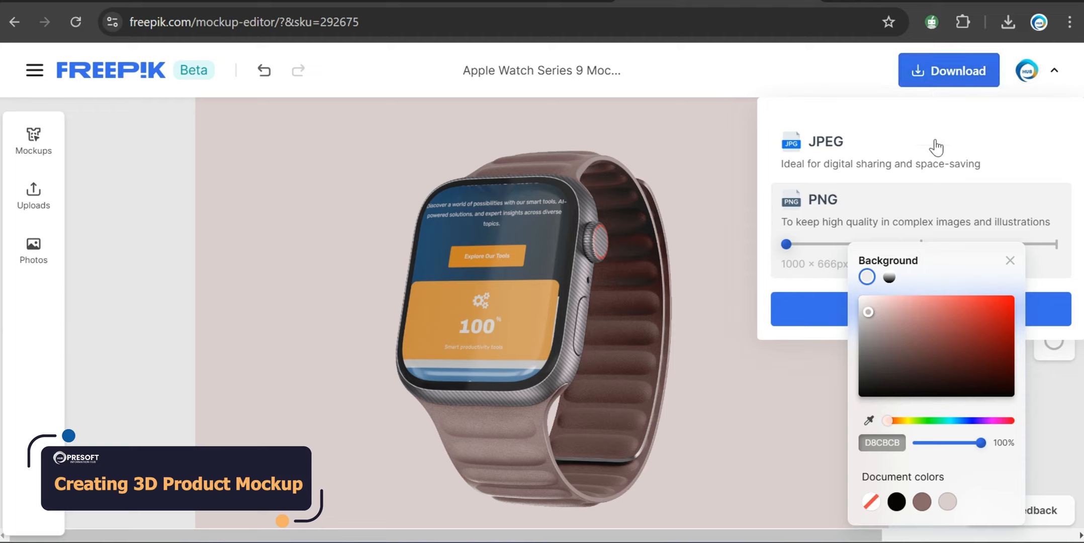
left_click(1011, 261)
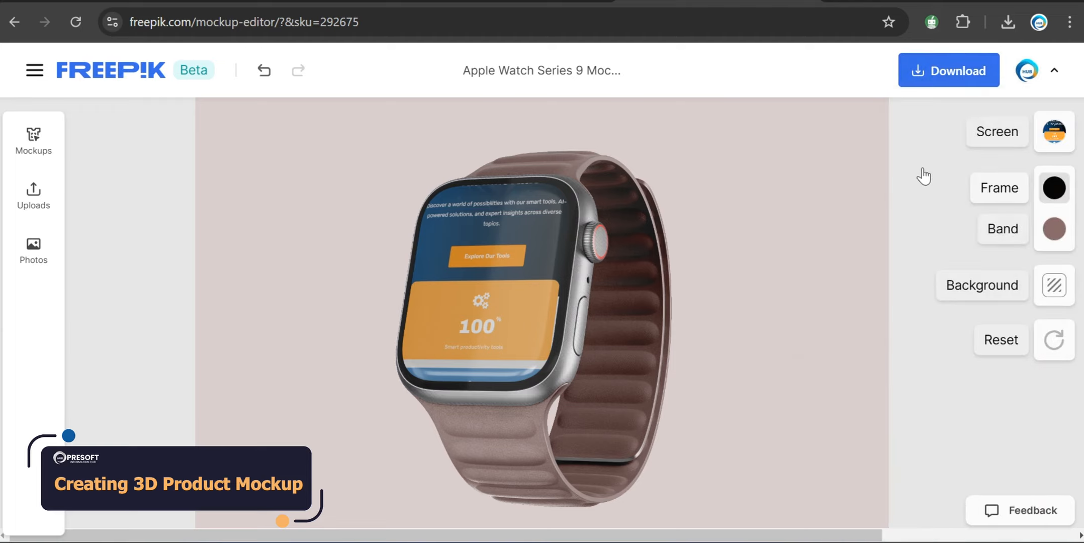
left_click(963, 91)
left_click(873, 147)
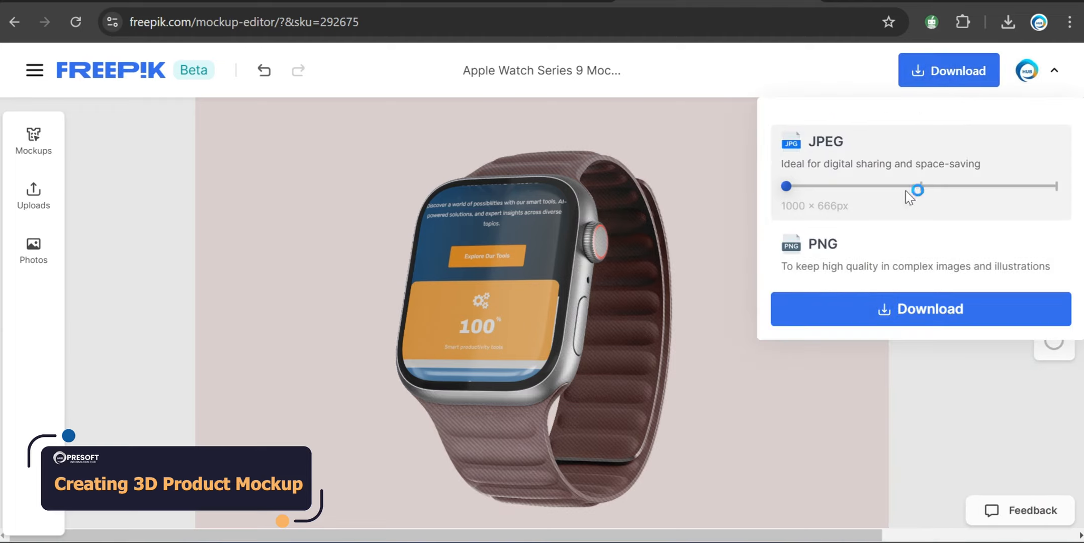
left_click(941, 317)
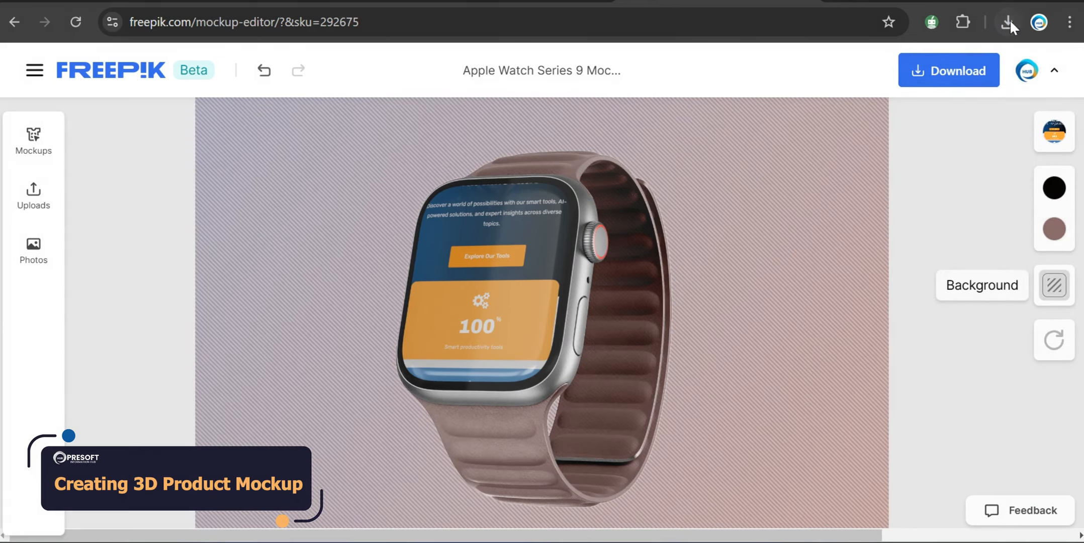
left_click(1009, 21)
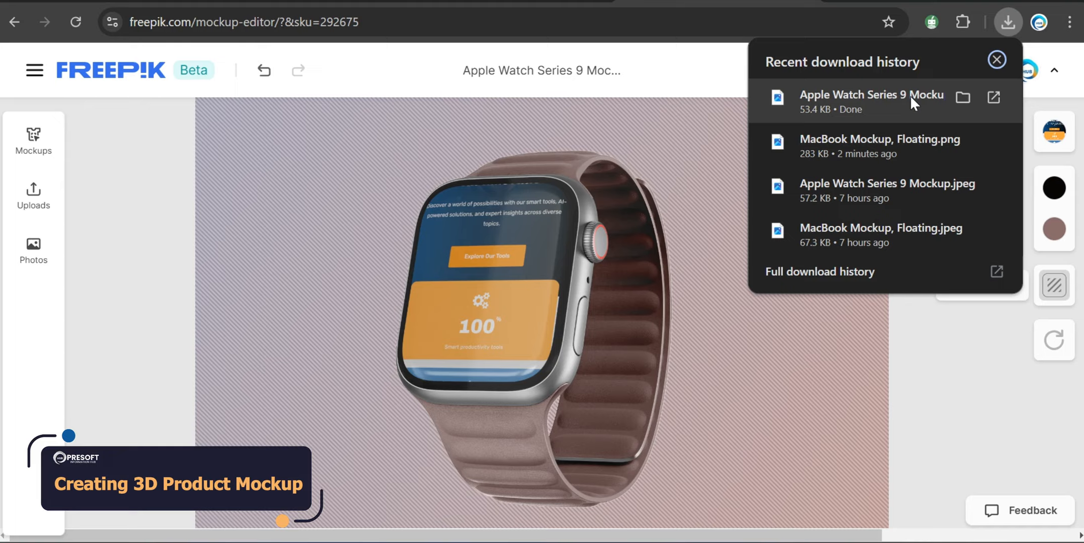
left_click(914, 95)
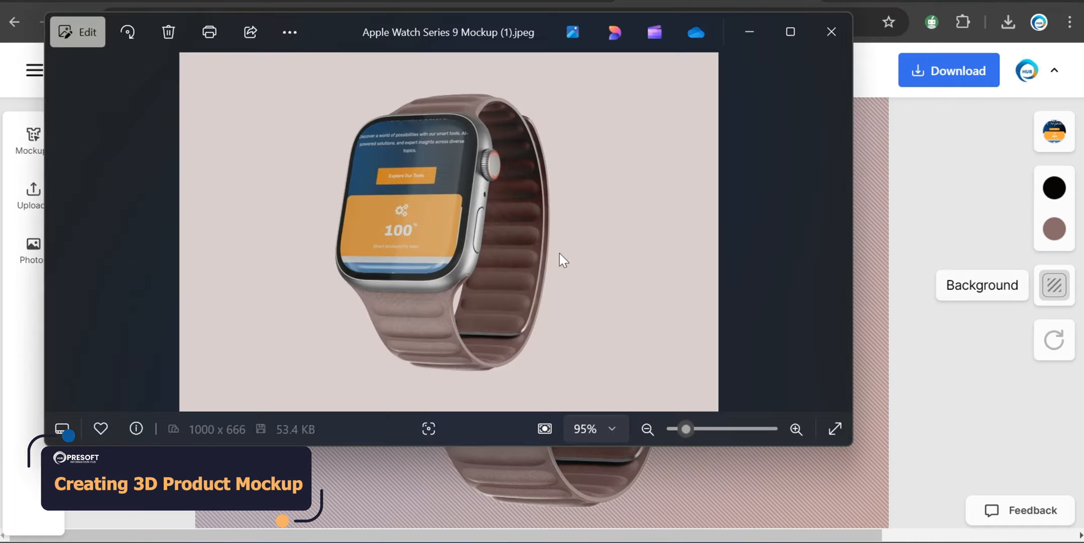
left_click(832, 31)
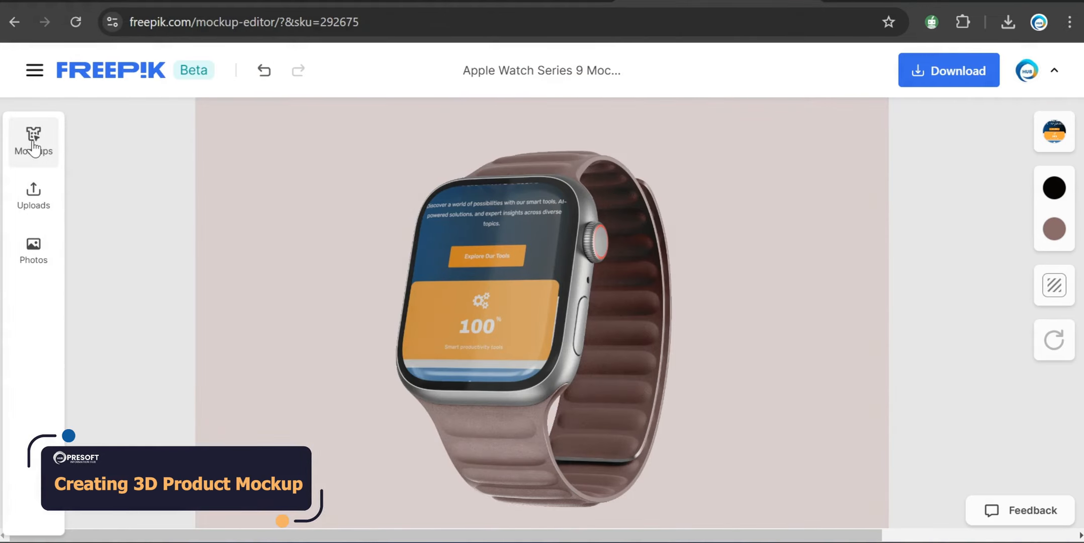
Open the Men Hoodie front view mockup from the mockup library.
left_click(33, 146)
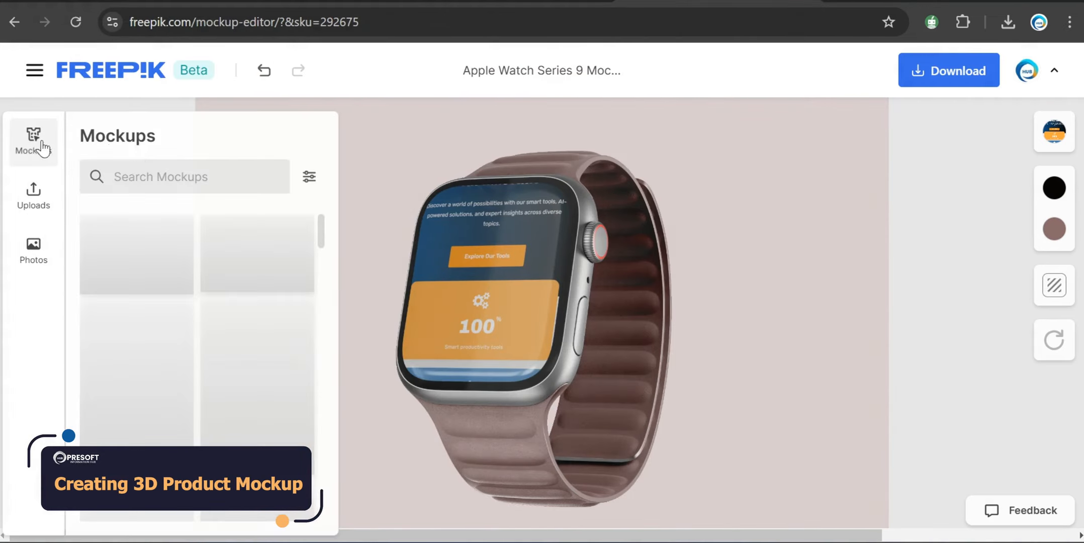
left_click(193, 176)
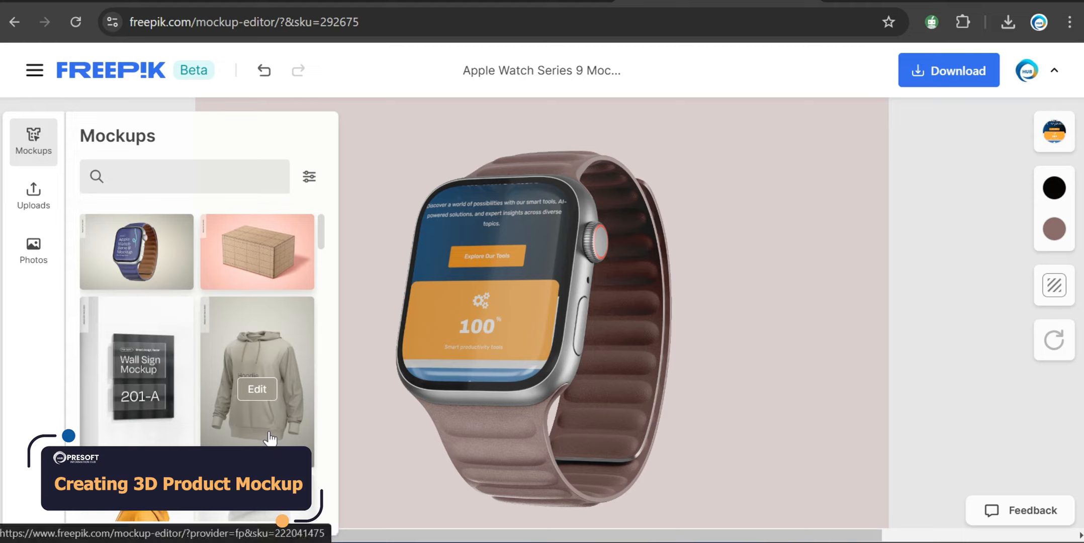
left_click(259, 389)
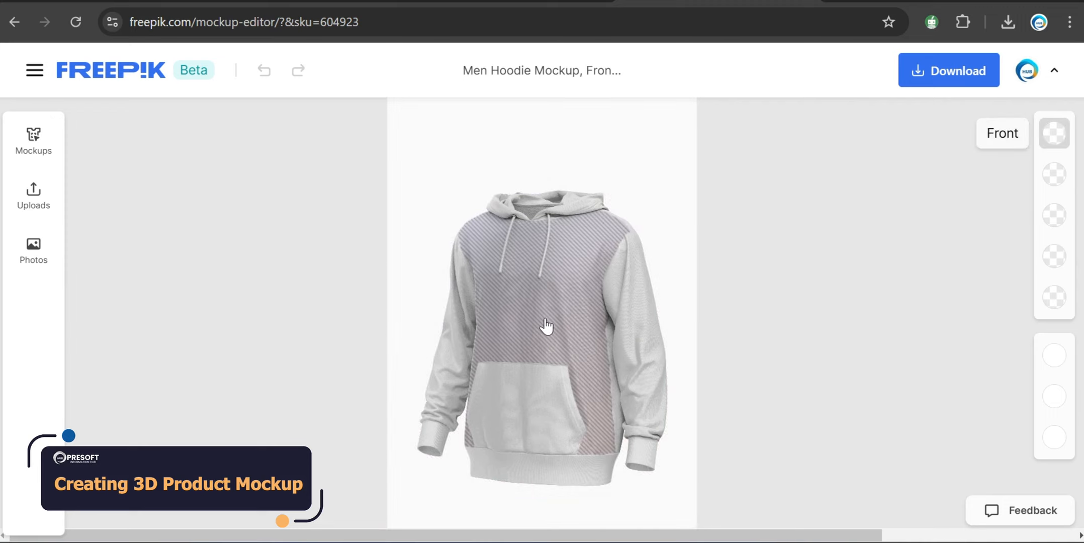
Upload the round HUB logo from the Presoft Info Hub folder and place it on the hoodie's front.
left_click(547, 326)
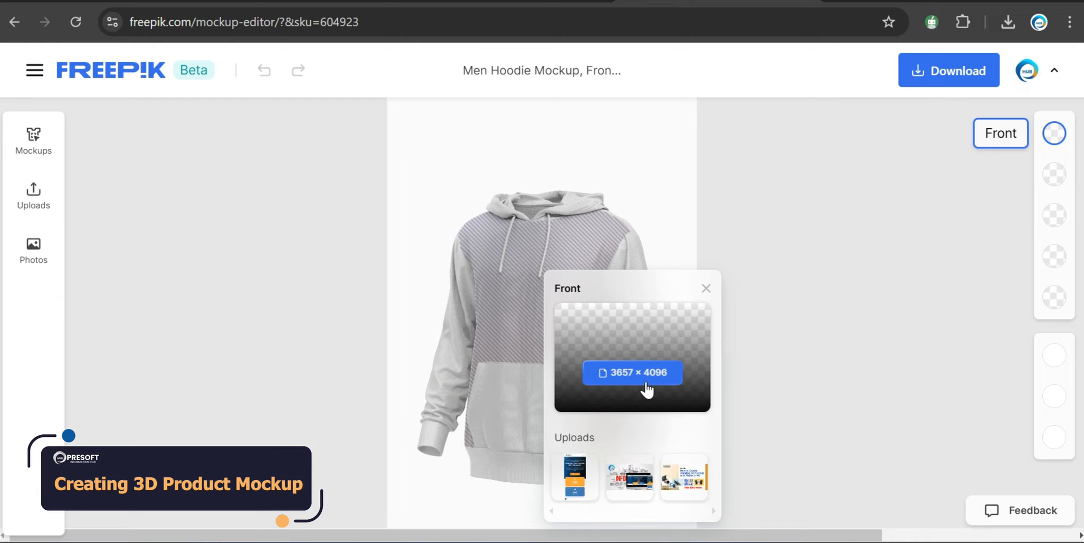
left_click(635, 375)
scroll(704, 302, "down", 5)
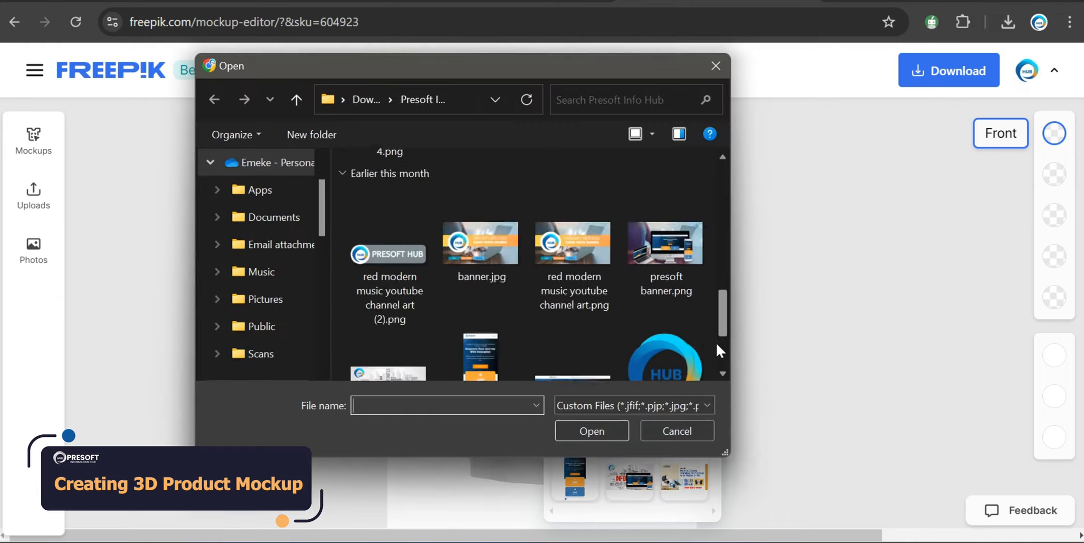
double_click(667, 304)
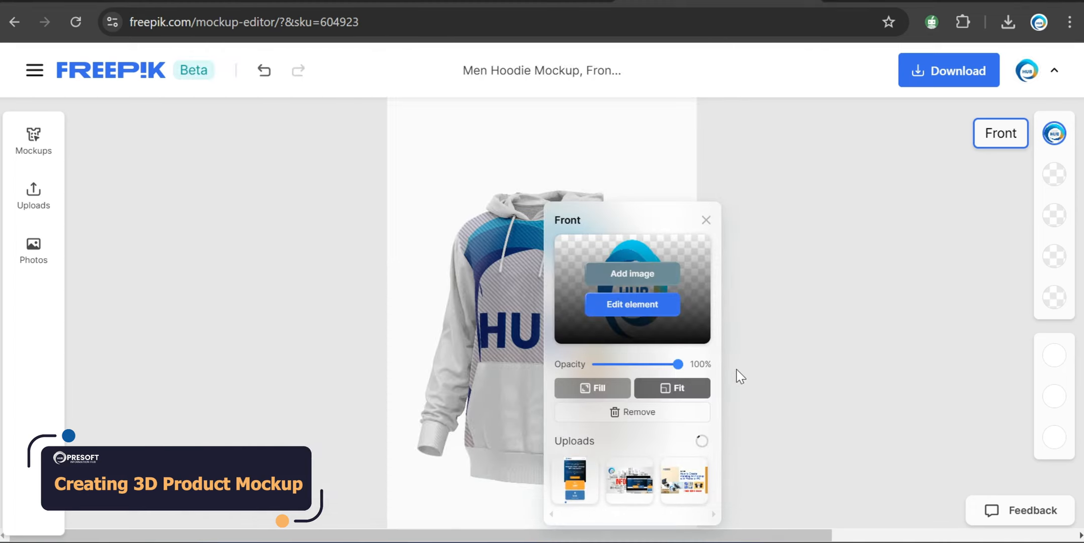
left_click_drag(658, 366, 700, 365)
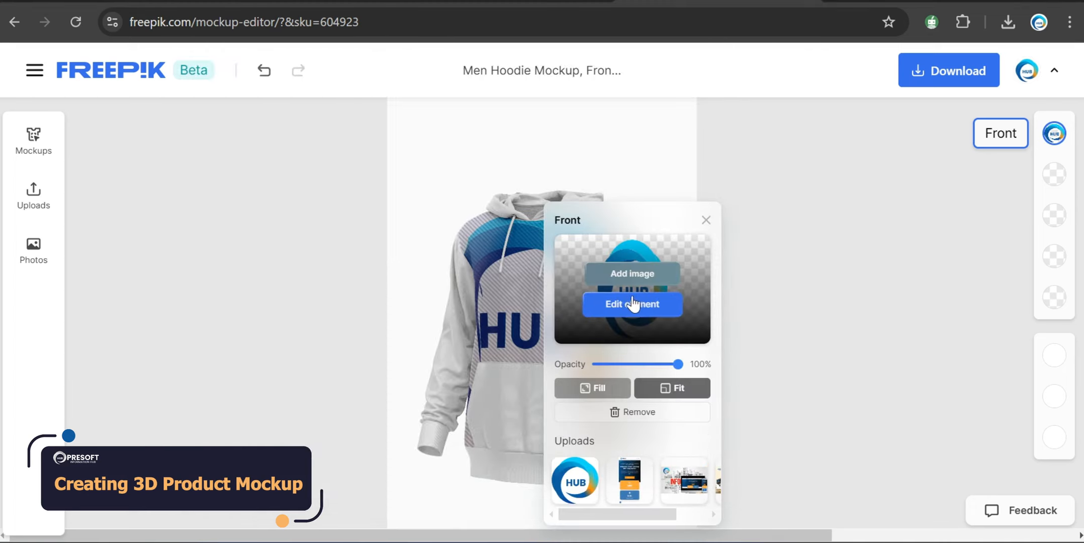
left_click(706, 221)
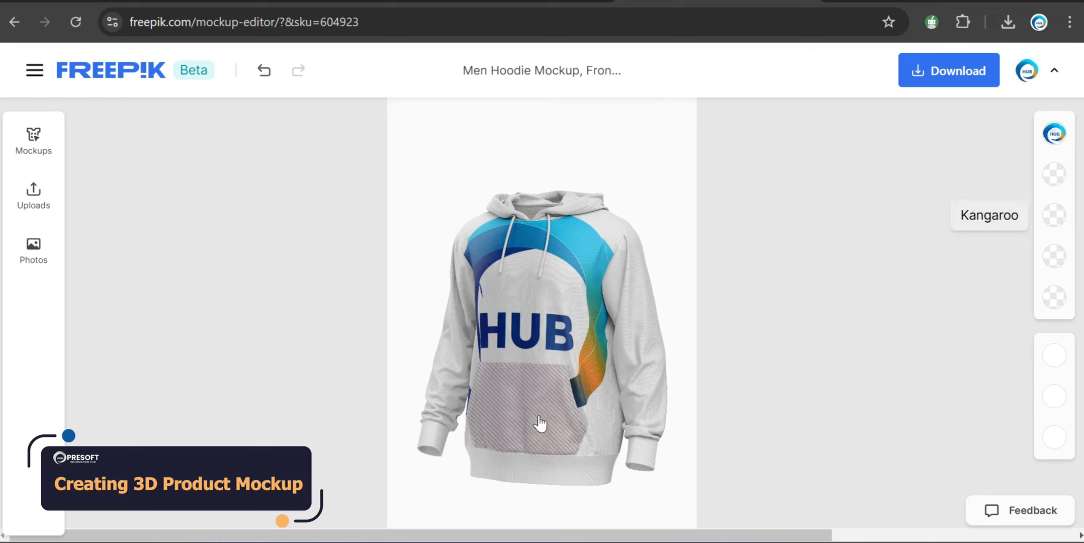
Place the uploaded HUB logo on the hoodie's kangaroo pocket and fit it to the area.
left_click(536, 417)
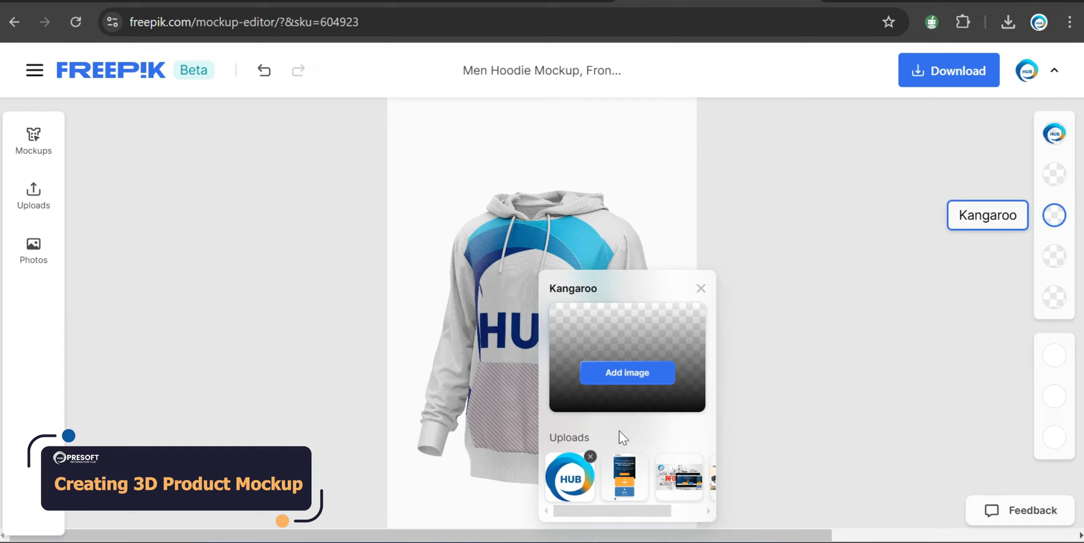
left_click(578, 477)
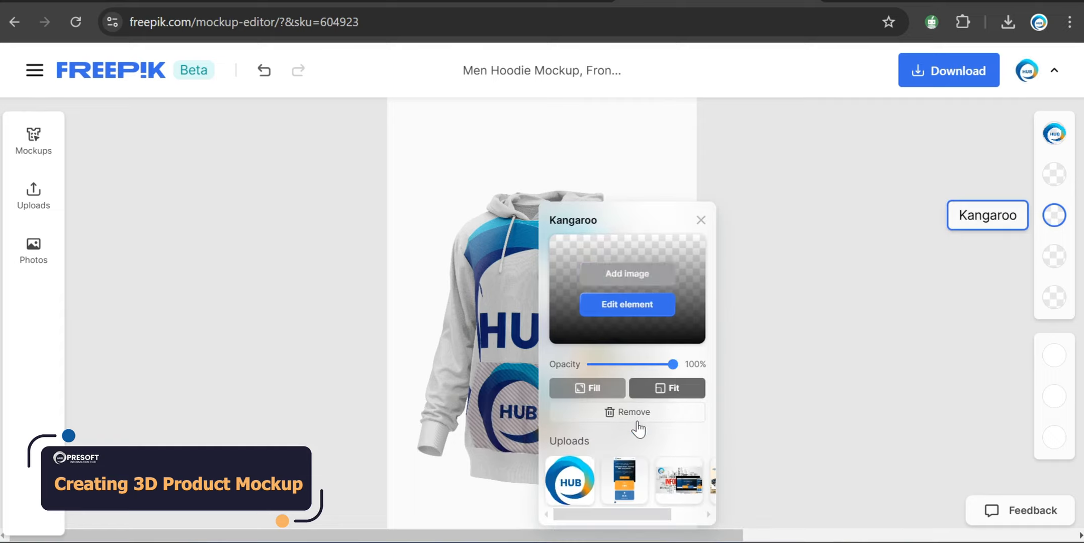
left_click(679, 397)
left_click(701, 219)
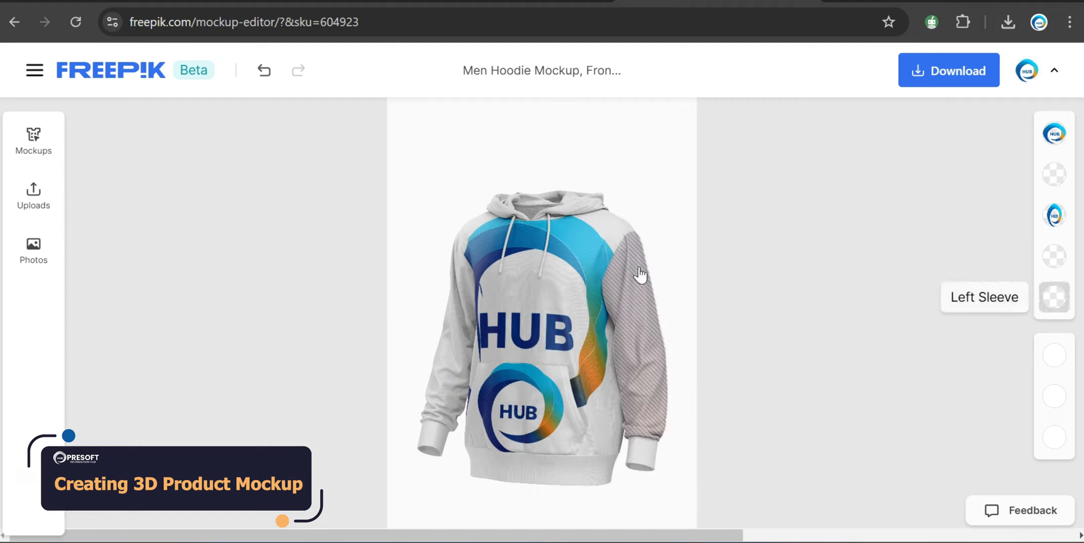
Set the hoodie's fabric colour to near-black 080808.
left_click(639, 274)
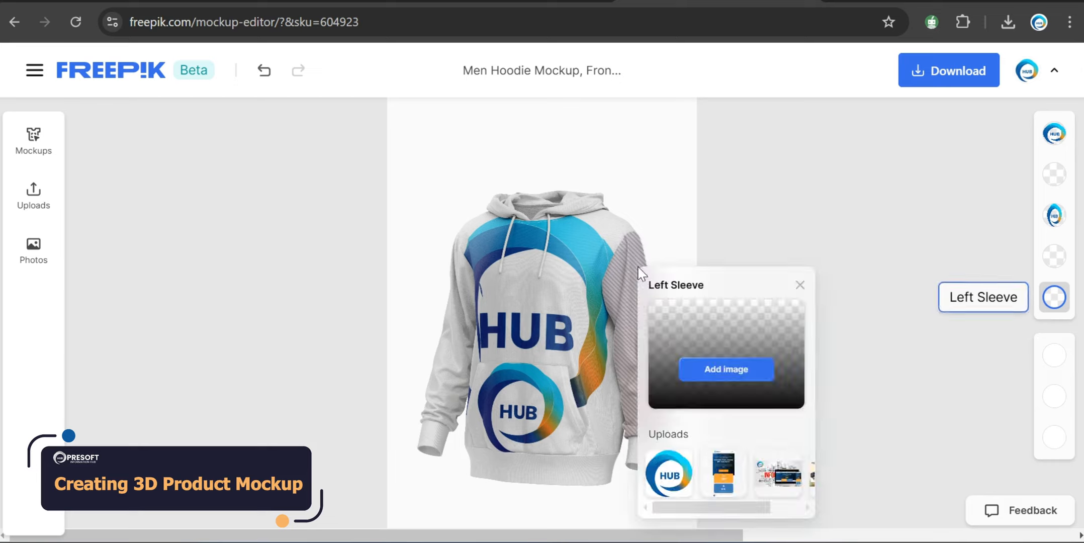
left_click(1055, 302)
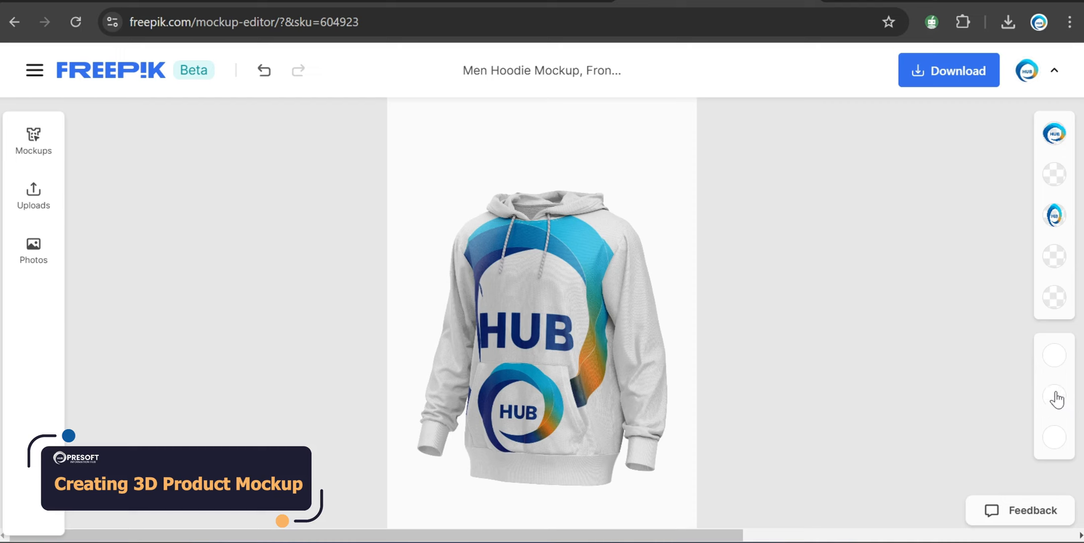
left_click(1055, 356)
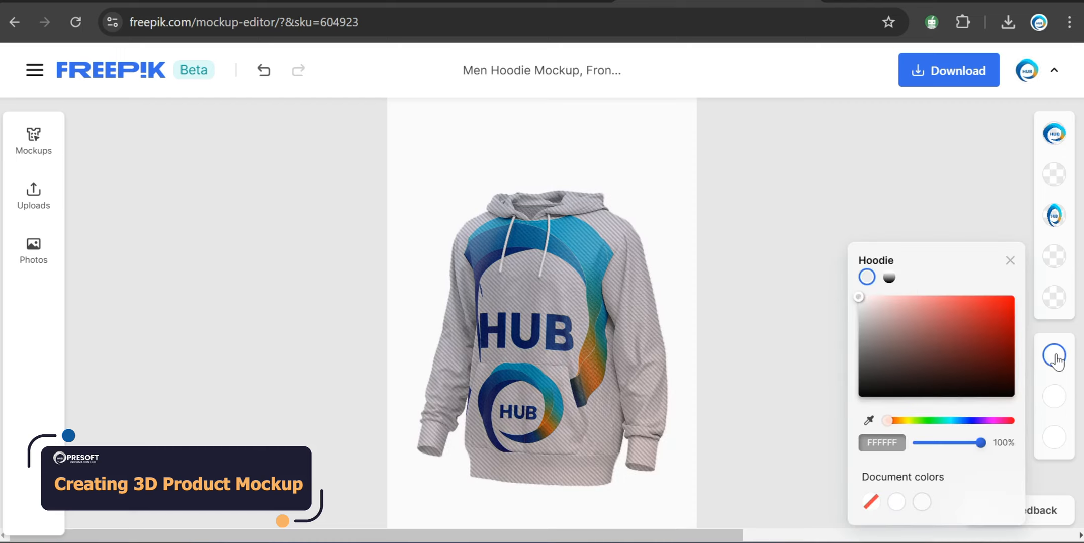
left_click(982, 311)
left_click(950, 347)
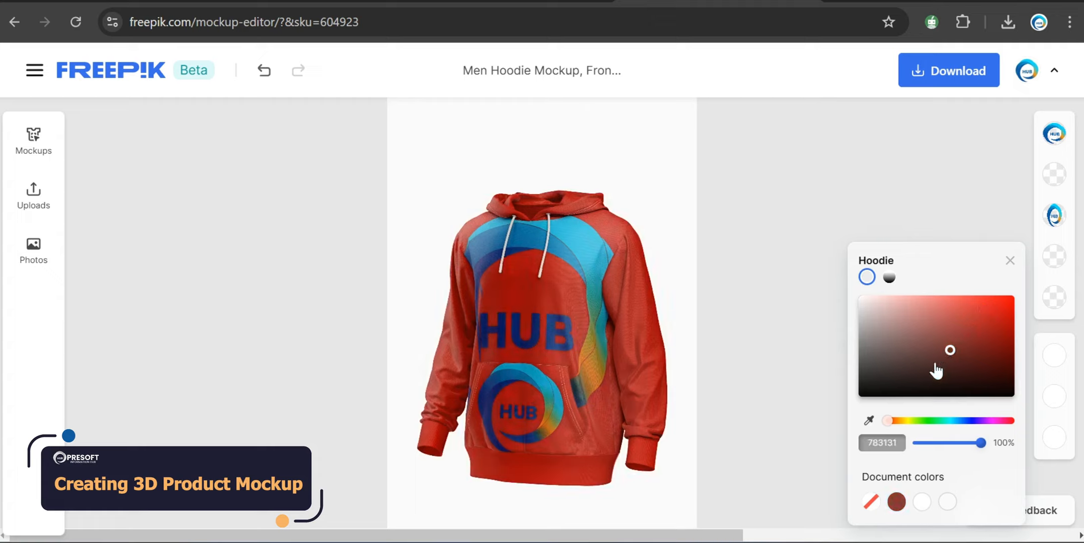
left_click_drag(937, 371, 865, 395)
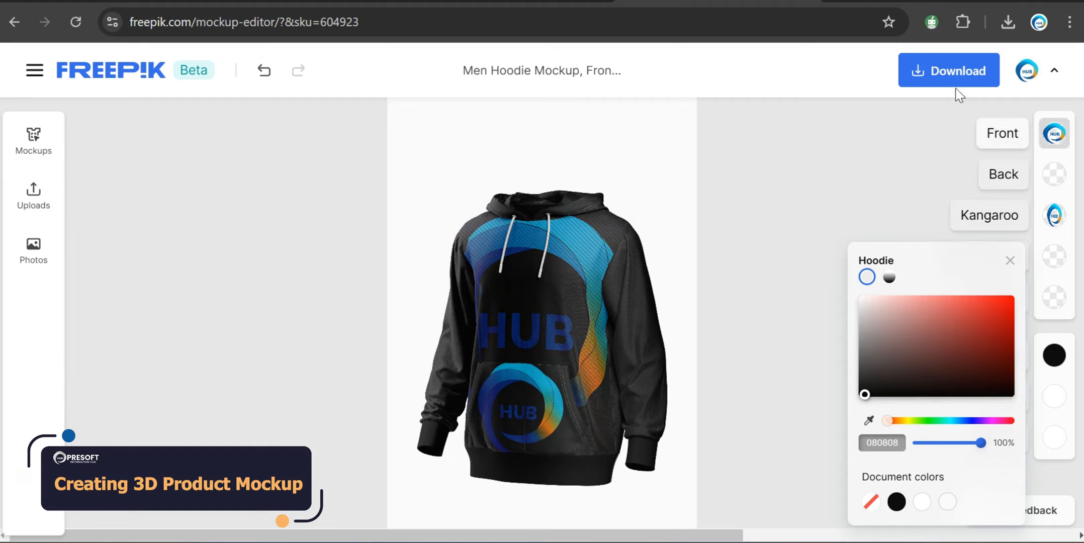
Download the hoodie mockup as a 666 × 1000 px PNG and view the downloaded image.
left_click(939, 73)
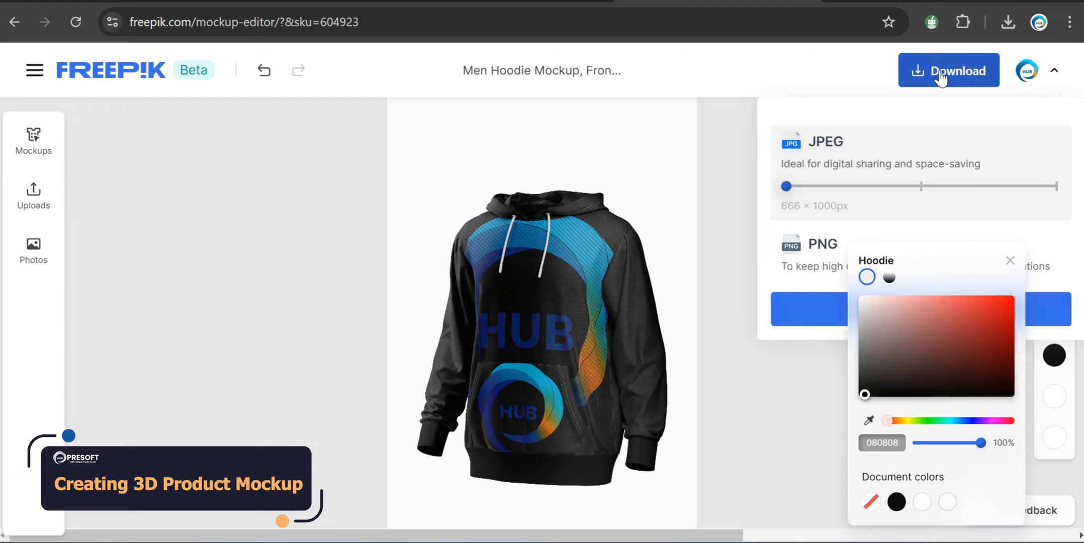
left_click(1009, 262)
left_click(973, 81)
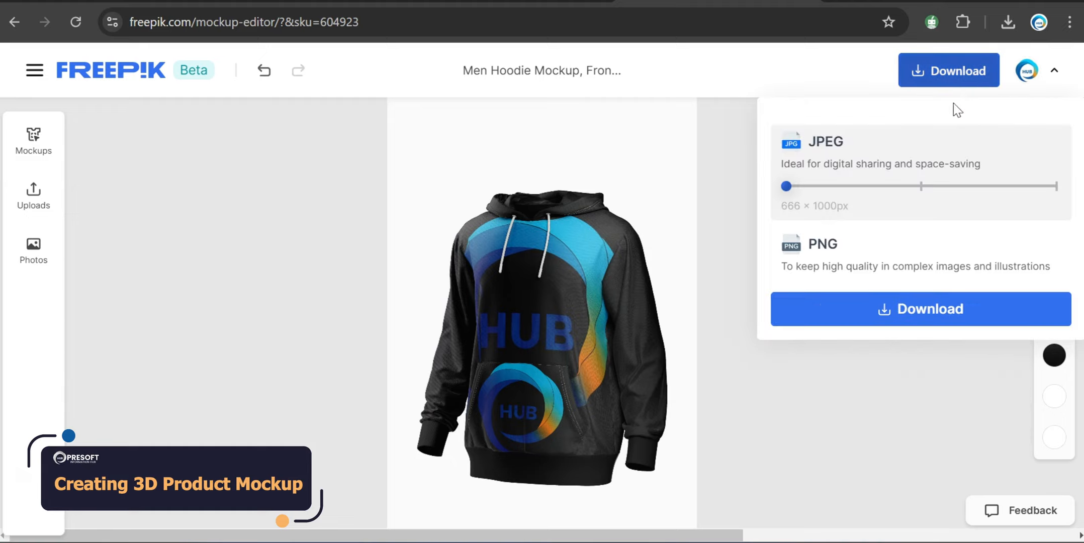
left_click(927, 263)
left_click(931, 309)
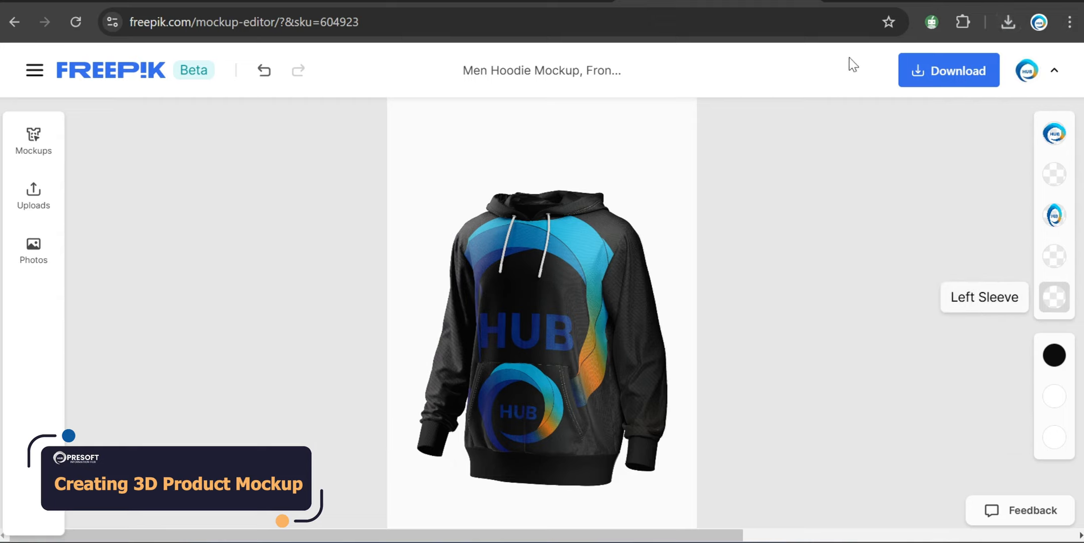
left_click(1008, 23)
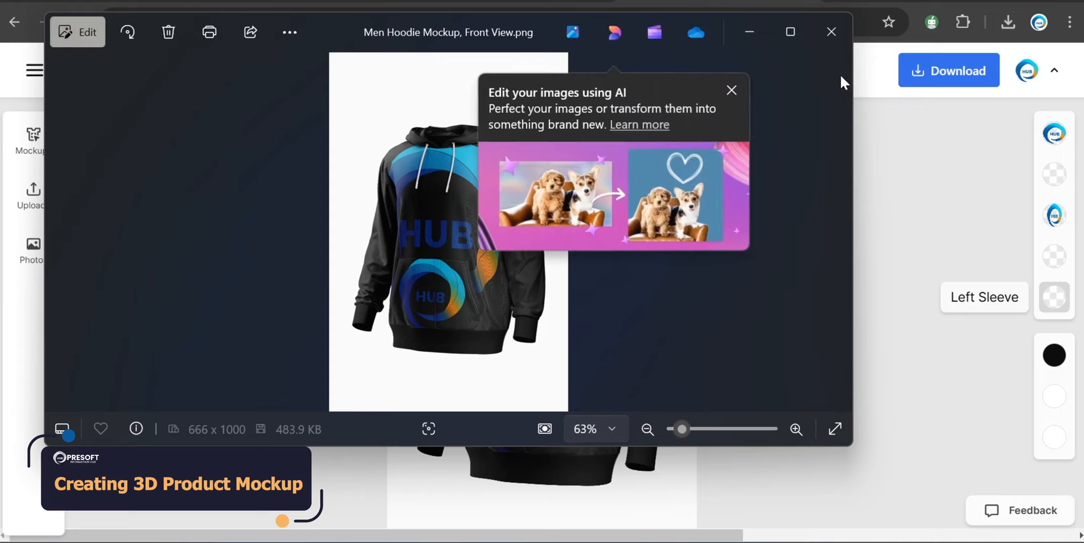
left_click(732, 90)
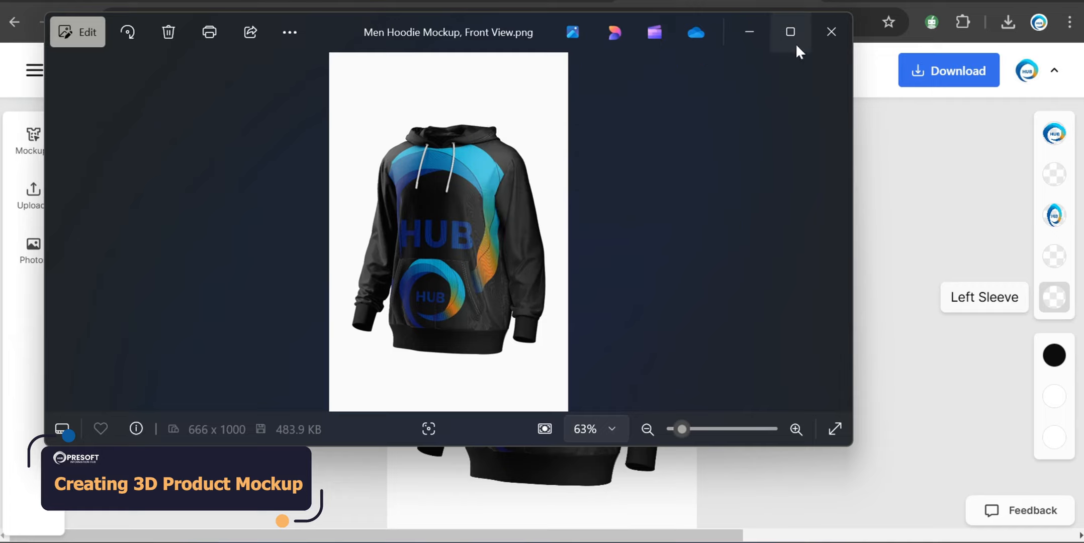
left_click(826, 37)
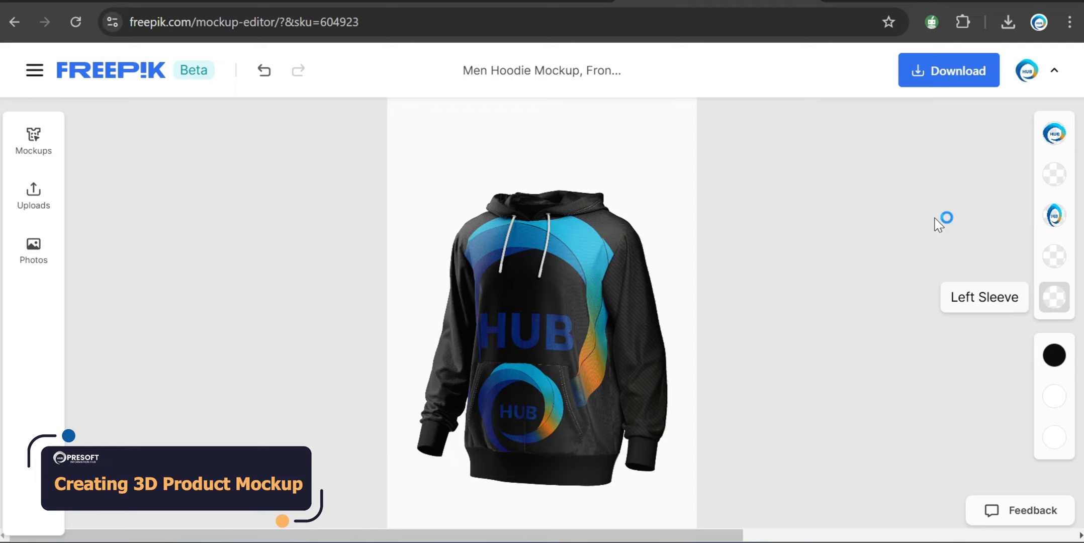
left_click(966, 206)
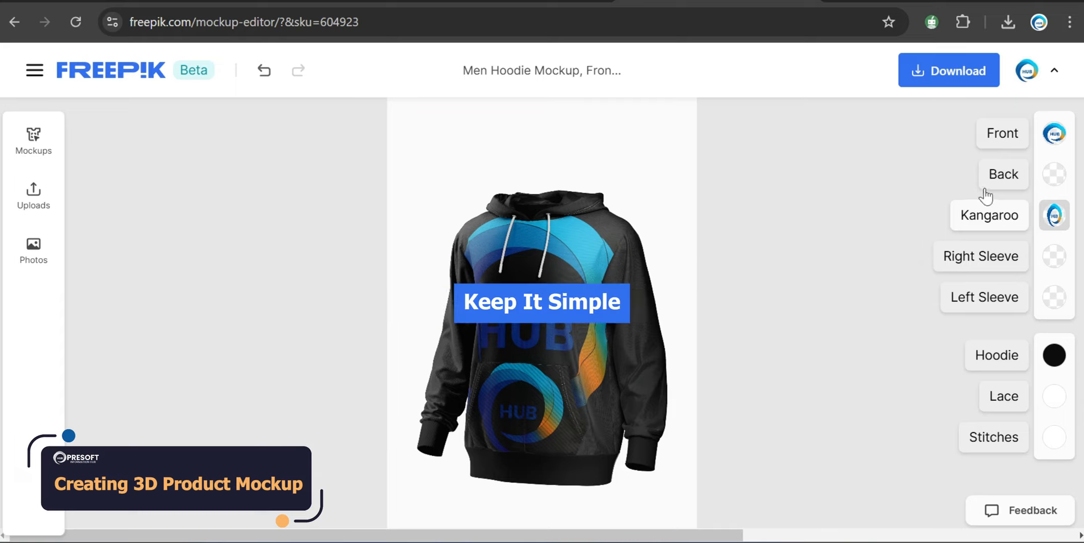
left_click(991, 191)
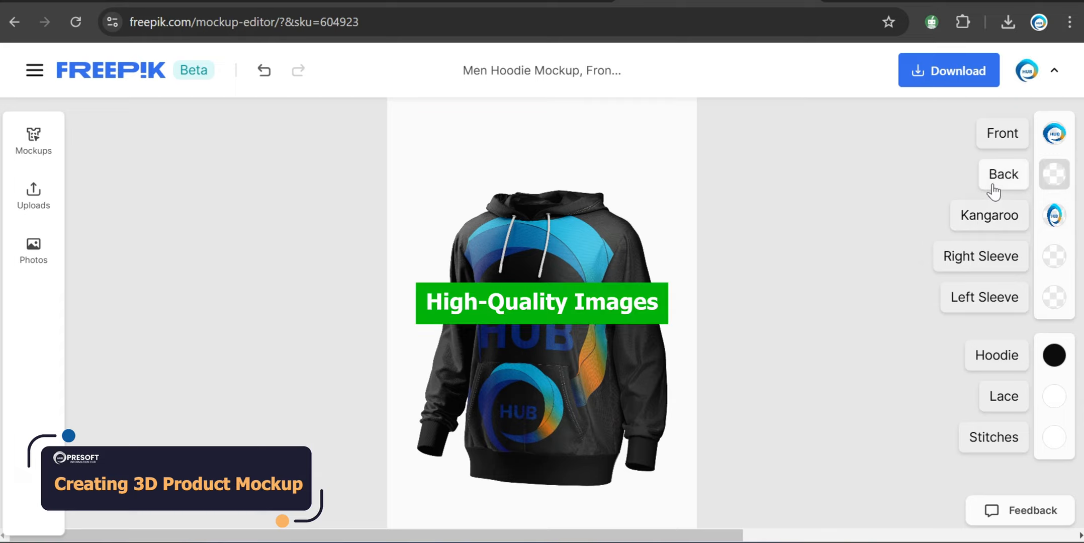